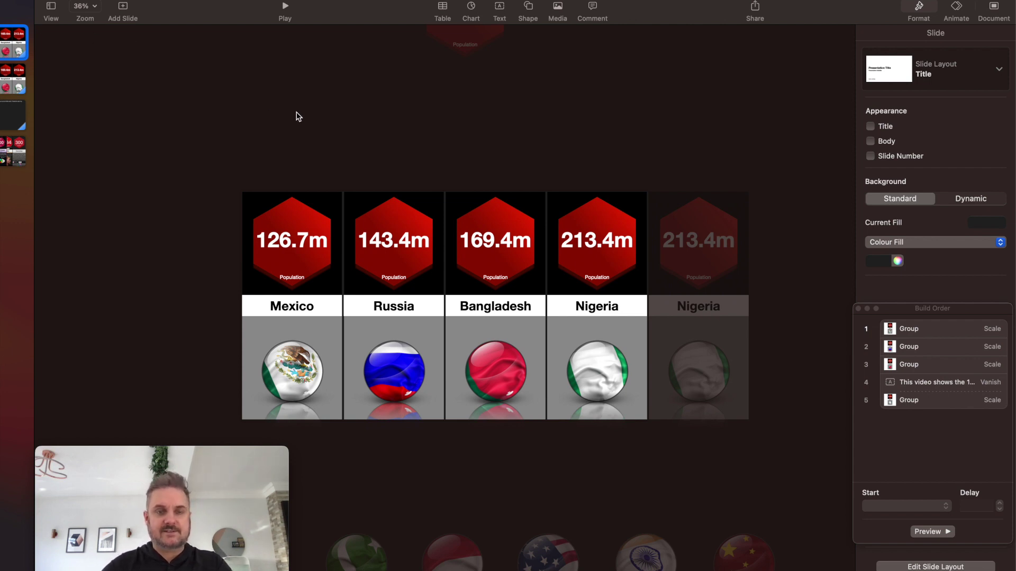
# Ungroup the Mexico column into its separate elements.
pyautogui.click(280, 342)
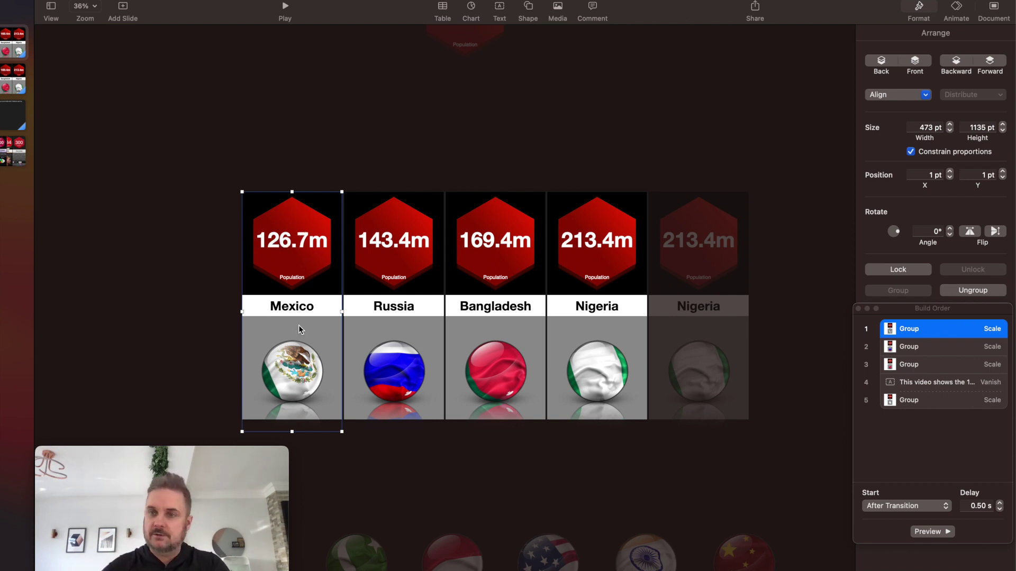
pyautogui.rightClick(279, 332)
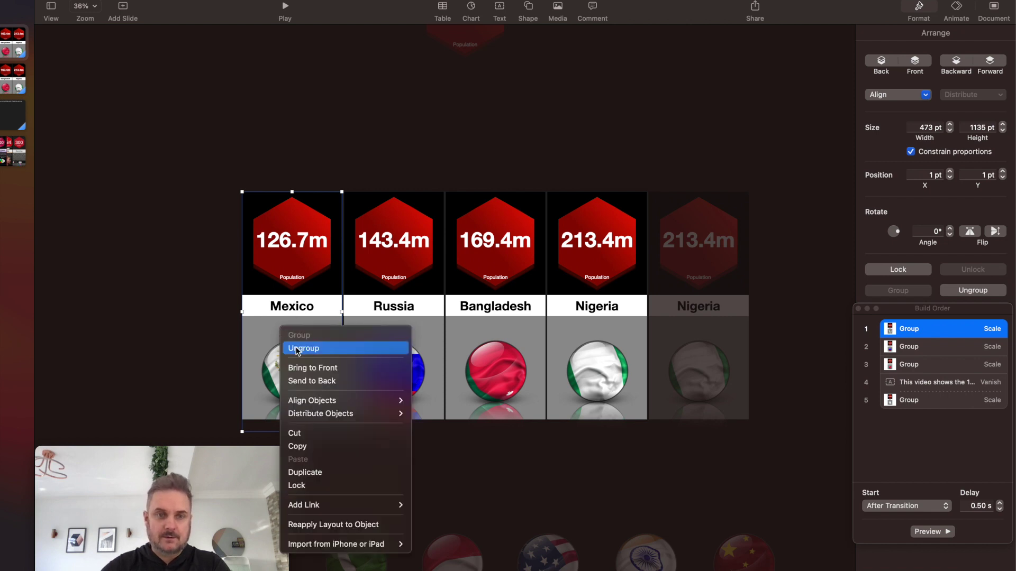
pyautogui.click(295, 347)
pyautogui.click(347, 132)
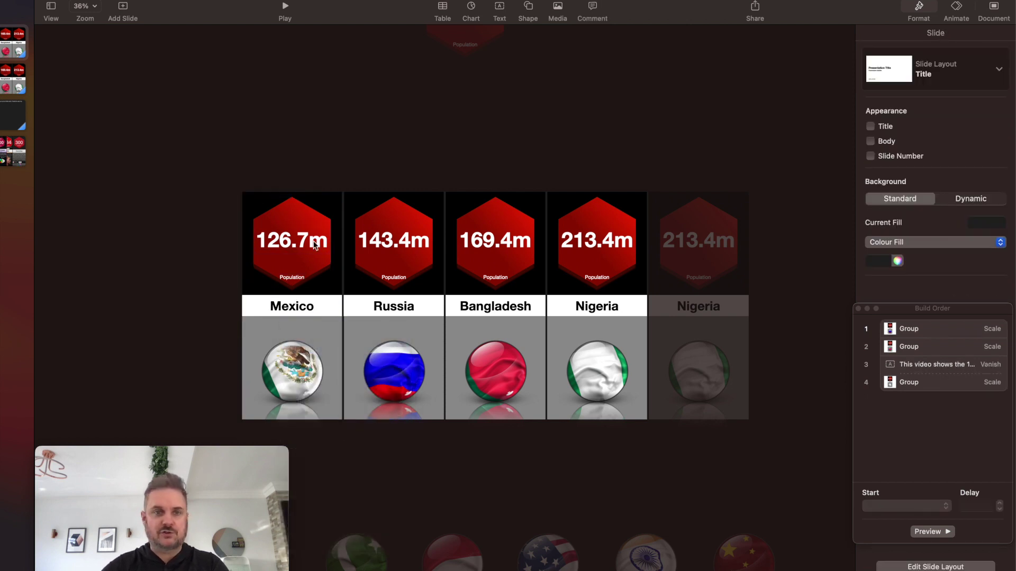
# Give Mexico's red hexagon a Fade and Scale build-in lasting 1.5 s and place it at build order 1.
pyautogui.click(970, 11)
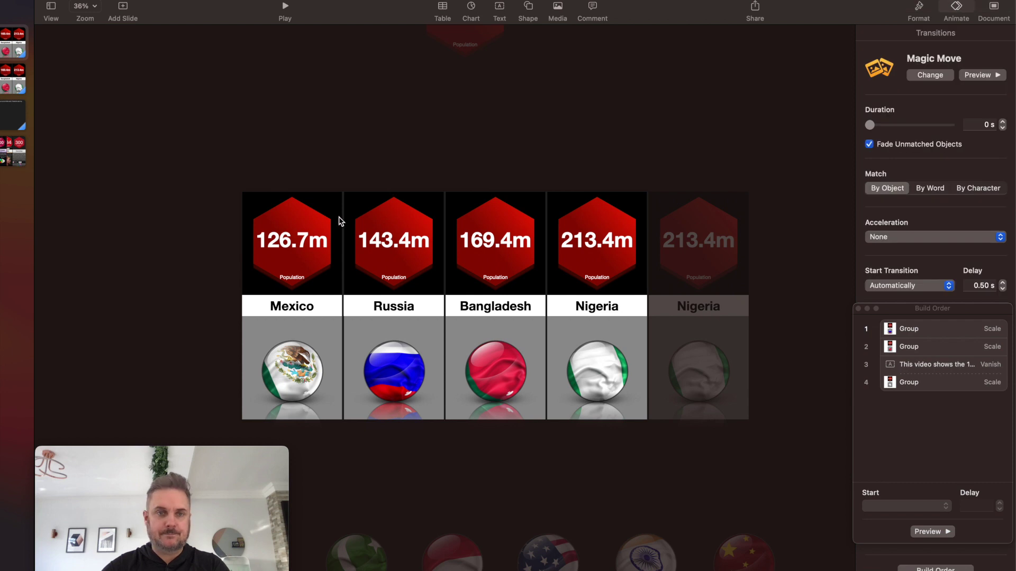
pyautogui.click(292, 263)
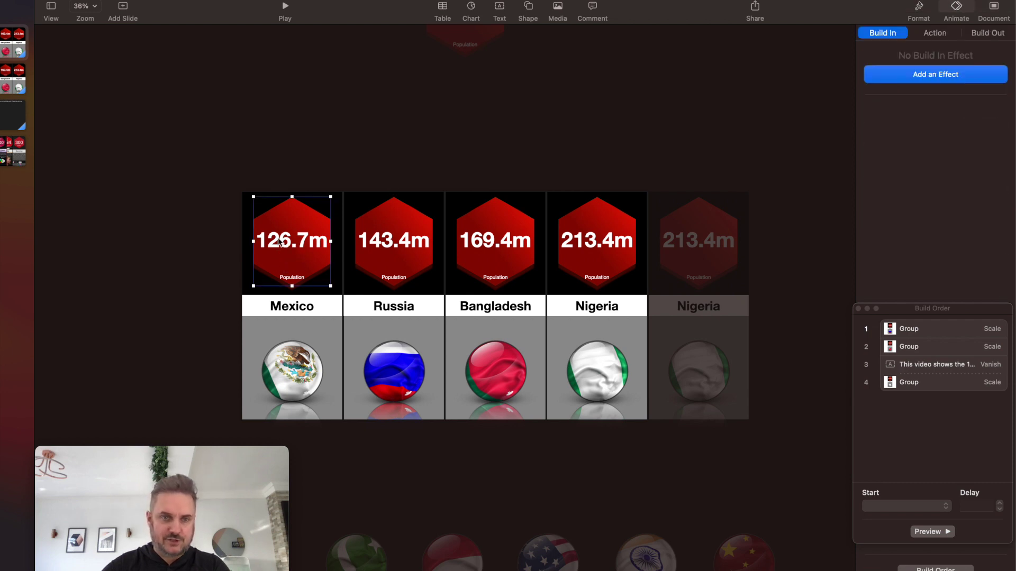
pyautogui.click(889, 76)
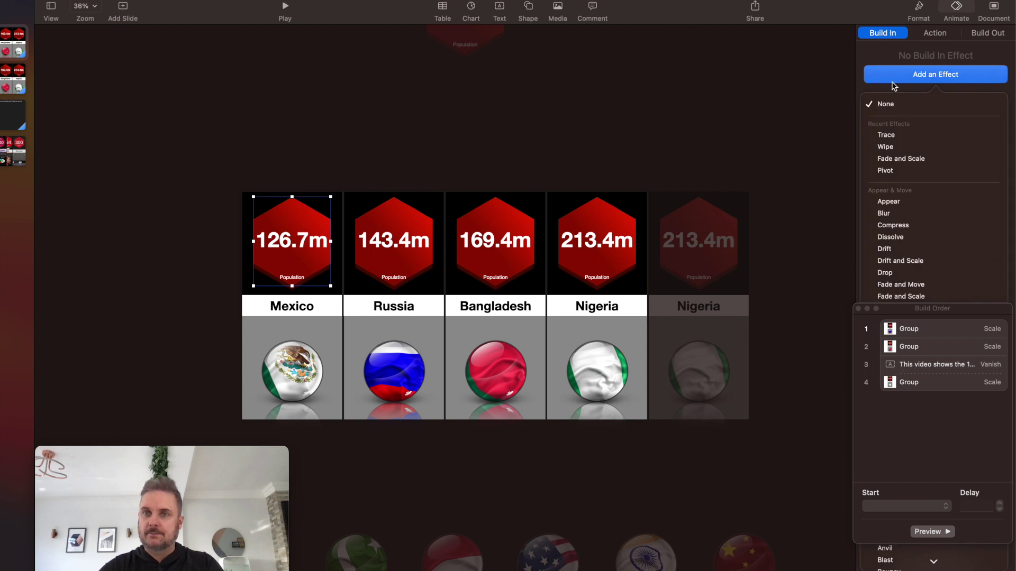
pyautogui.click(886, 160)
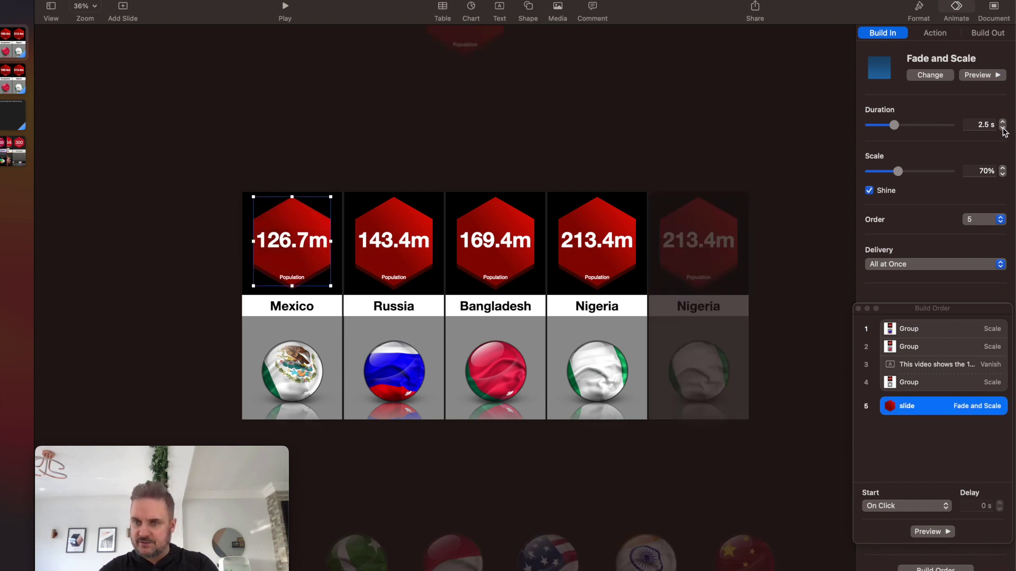
pyautogui.moveTo(1002, 129); pyautogui.dragTo(1002, 128)
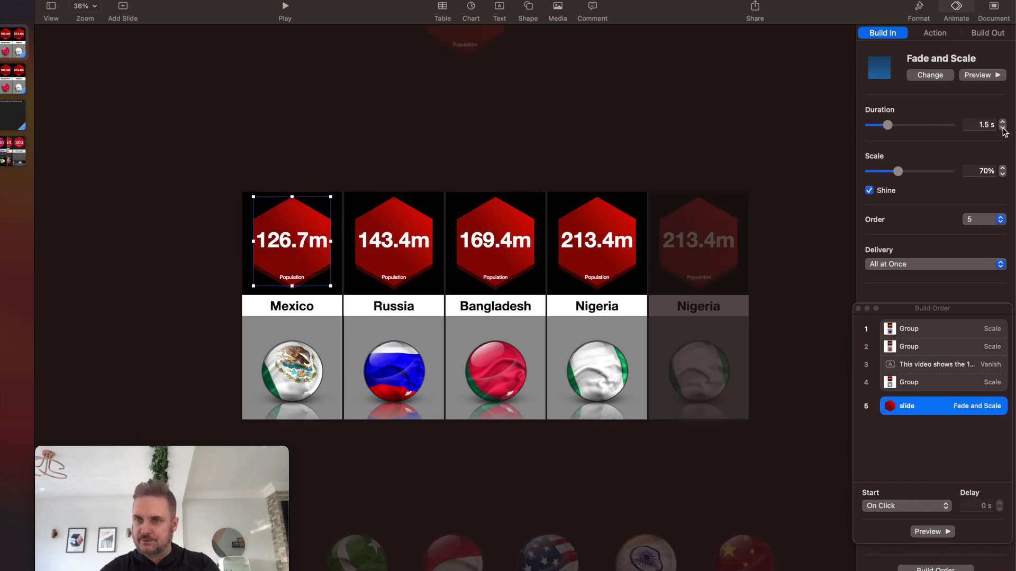
pyautogui.click(978, 219)
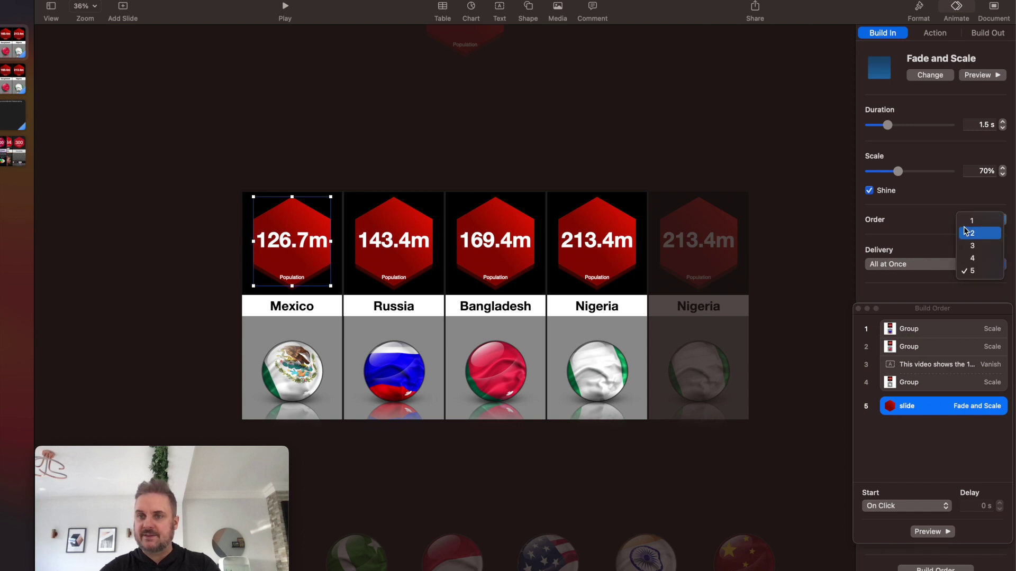
pyautogui.click(979, 221)
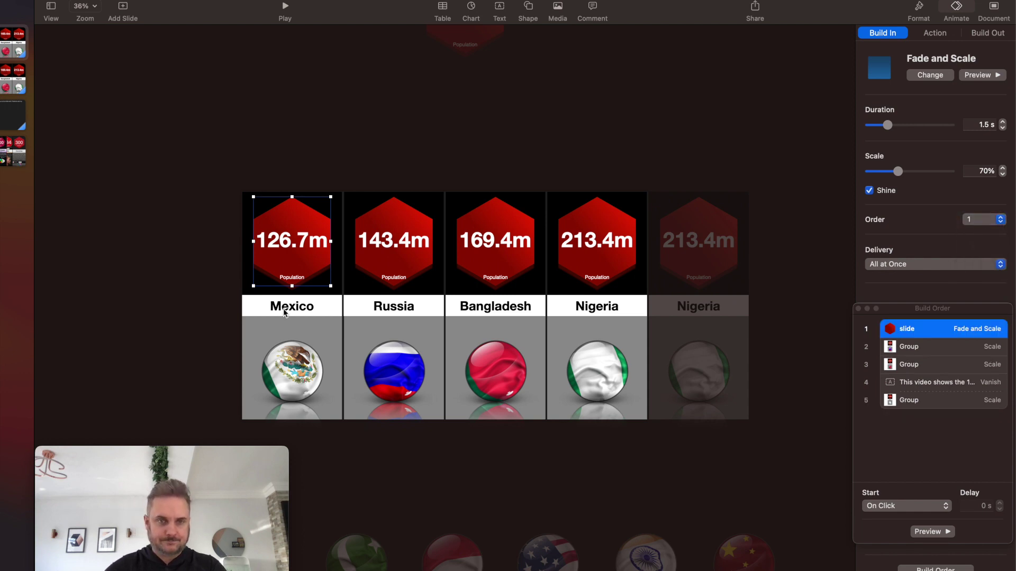
# Add a Spin build-in without Bounce to the Mexico flag image and place it at build order 2.
pyautogui.click(292, 366)
pyautogui.click(911, 77)
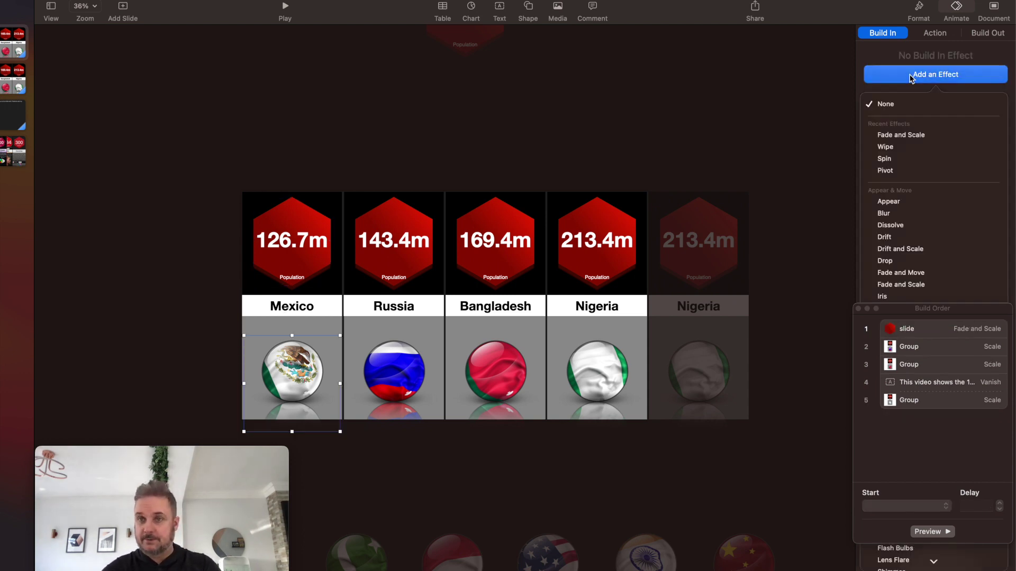
pyautogui.click(885, 158)
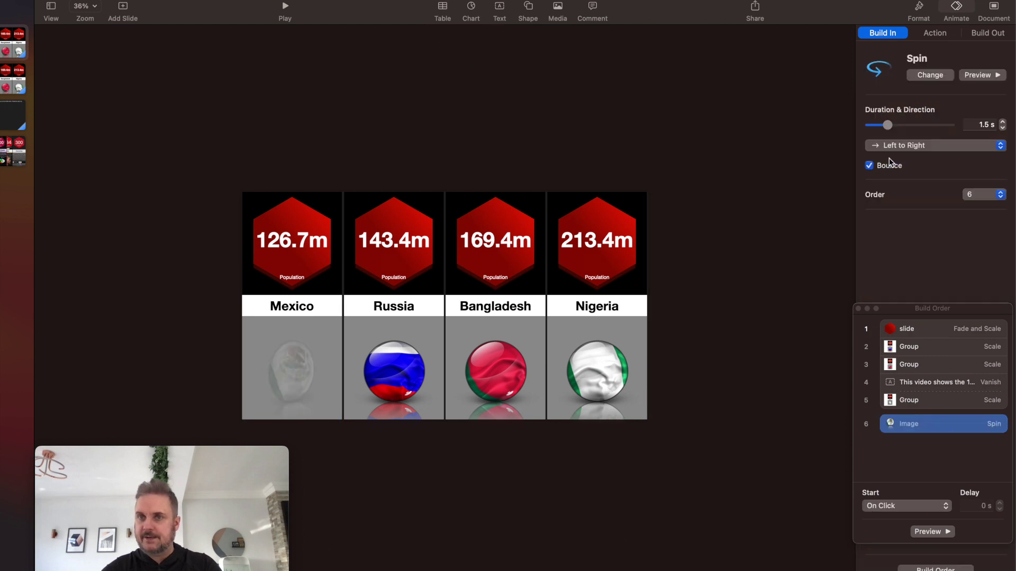
pyautogui.click(869, 165)
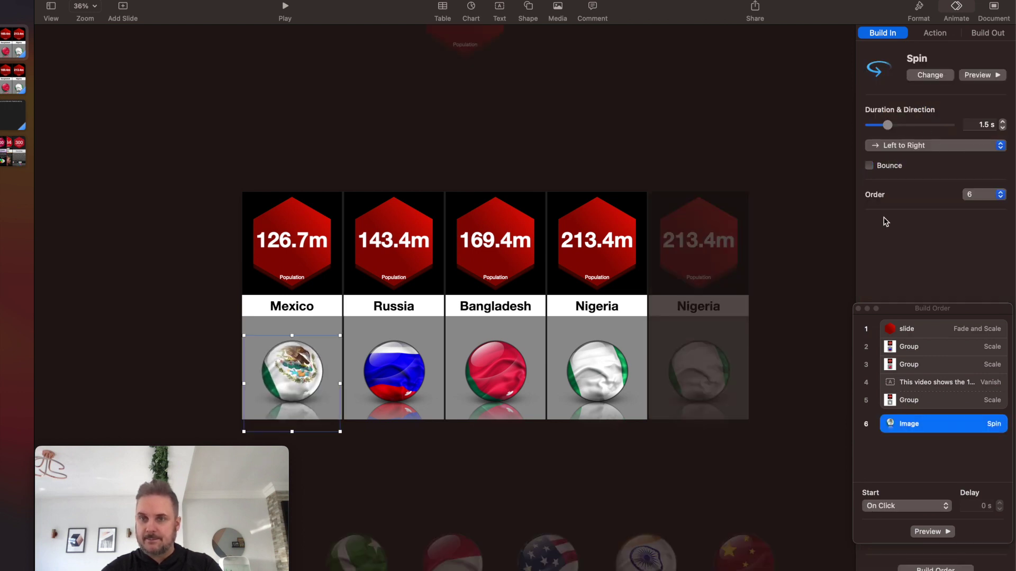
pyautogui.click(999, 194)
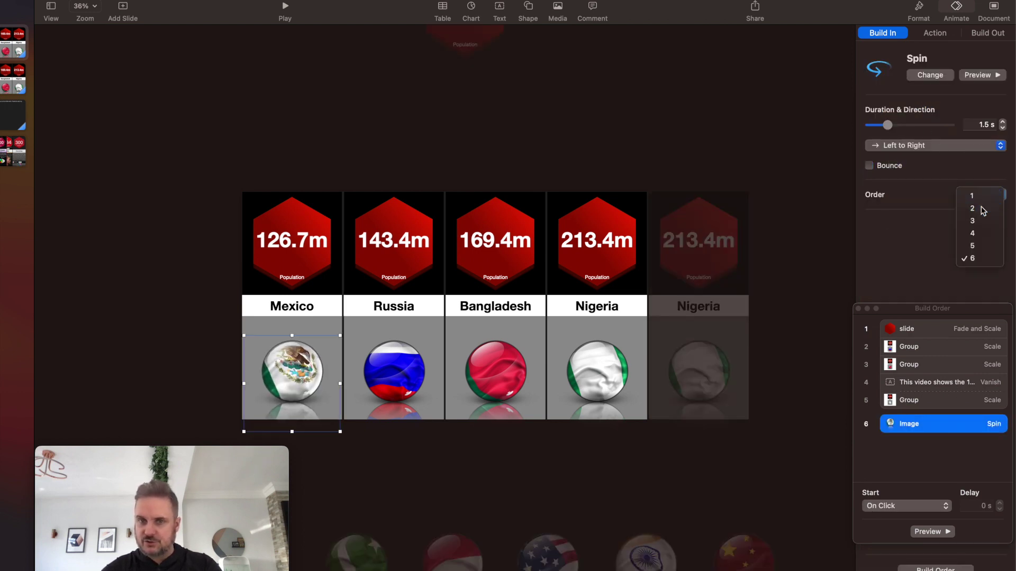
pyautogui.click(981, 209)
# Add a Wipe build-in to the Population label in Mexico's hexagon and place it at build order 3.
pyautogui.click(298, 282)
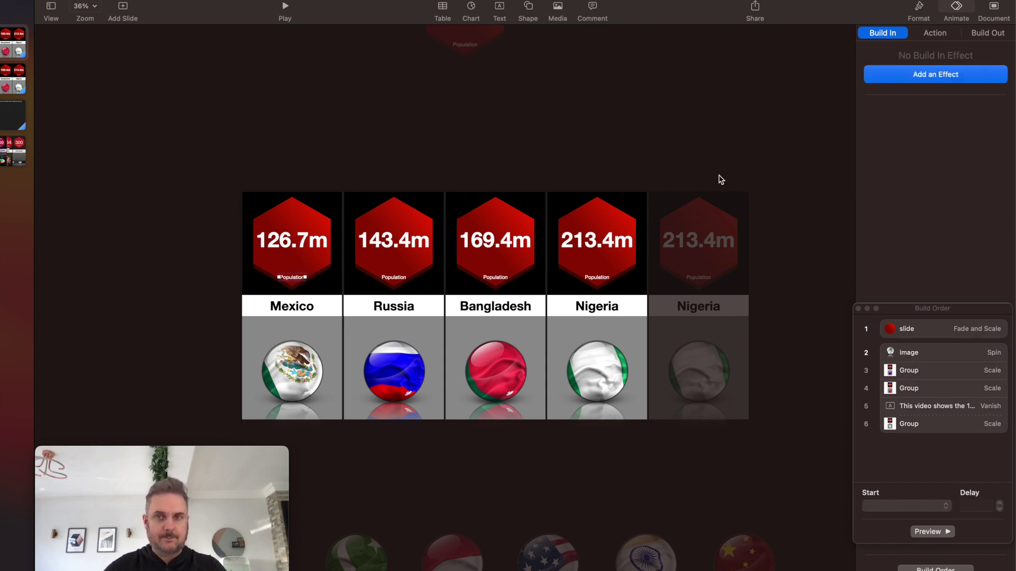
pyautogui.click(909, 77)
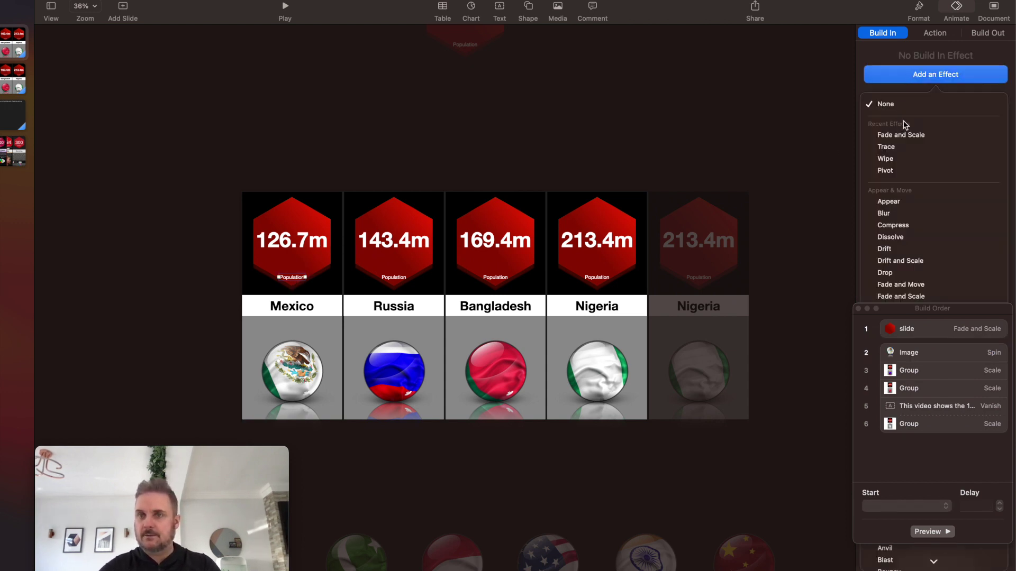
pyautogui.click(894, 159)
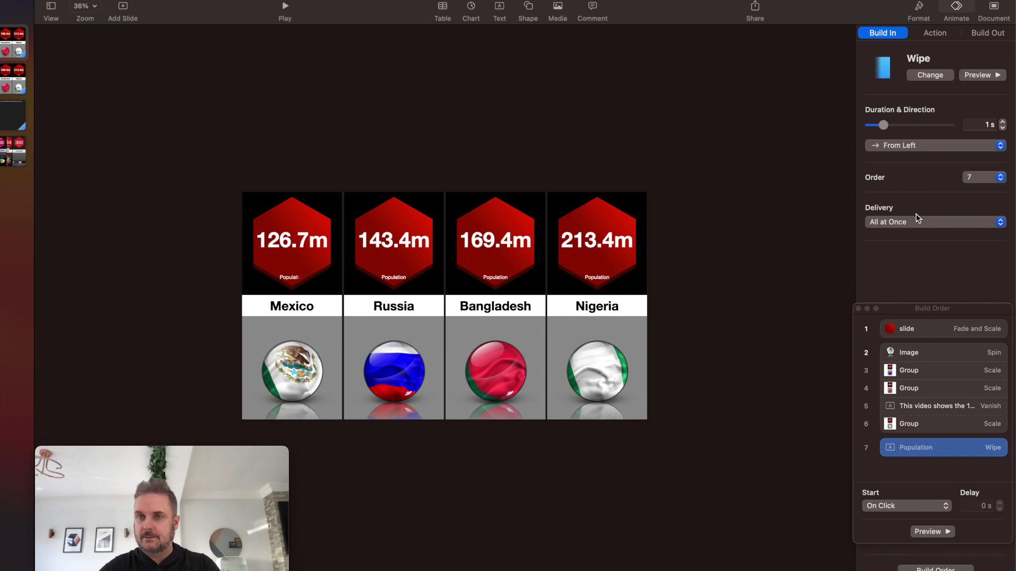
pyautogui.click(989, 182)
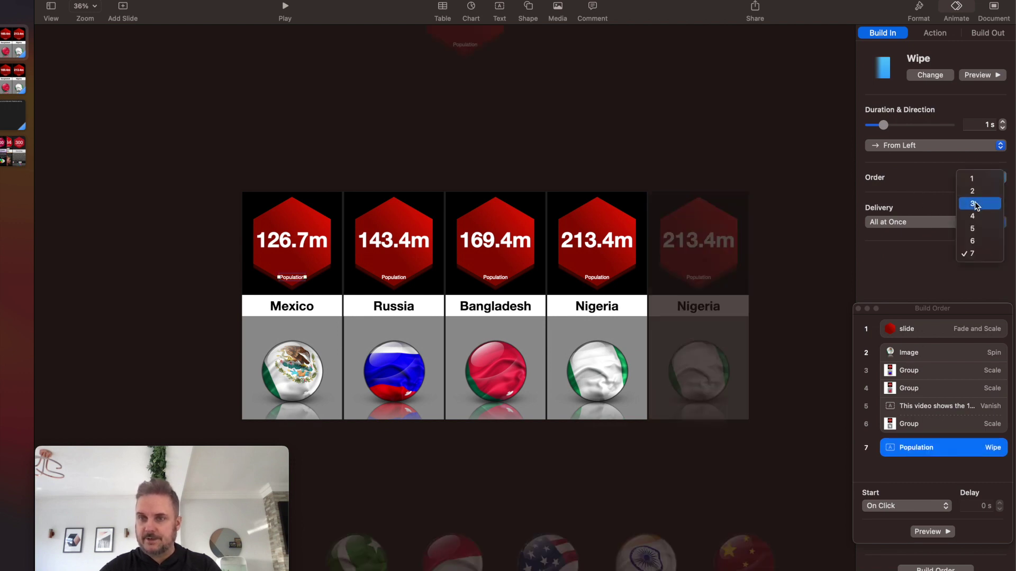
pyautogui.click(984, 203)
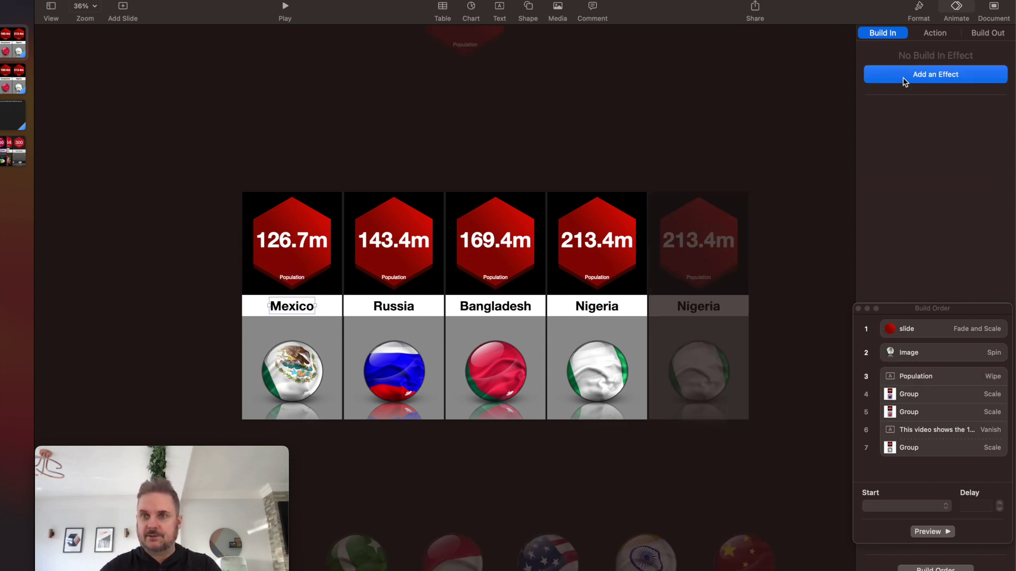
# Add a Wipe build-in to the Mexico name text and place it at build order 4.
pyautogui.click(904, 79)
pyautogui.click(896, 135)
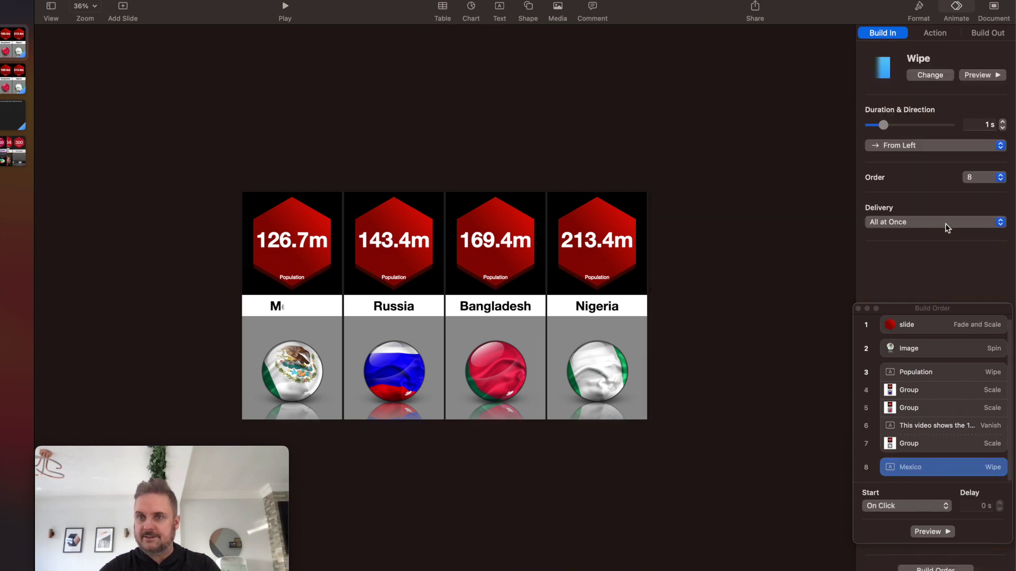
pyautogui.click(979, 177)
pyautogui.click(978, 215)
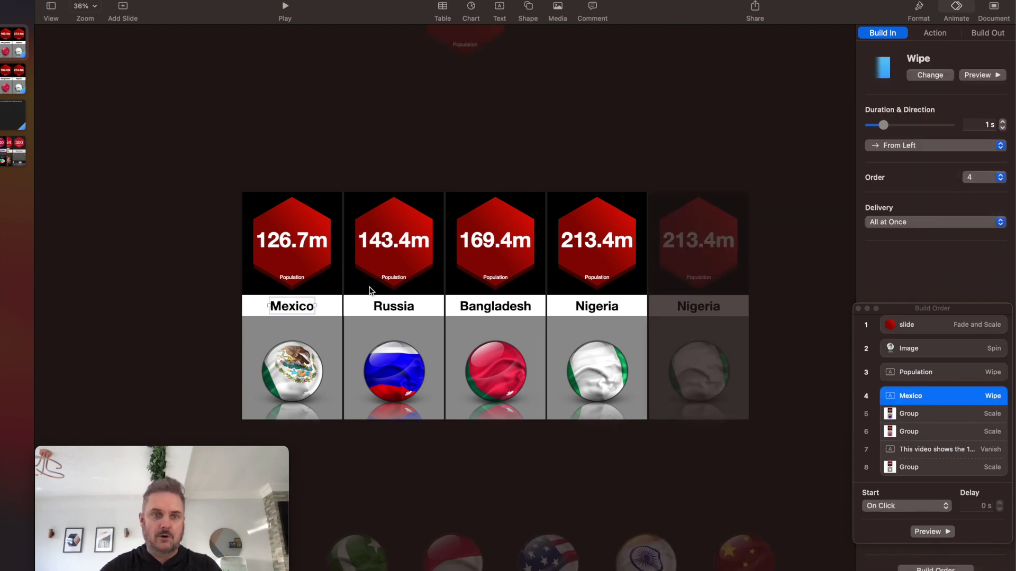
# Add a 1.5 s Trace build-in to the 126.7m figure and place it at build order 5.
pyautogui.click(295, 252)
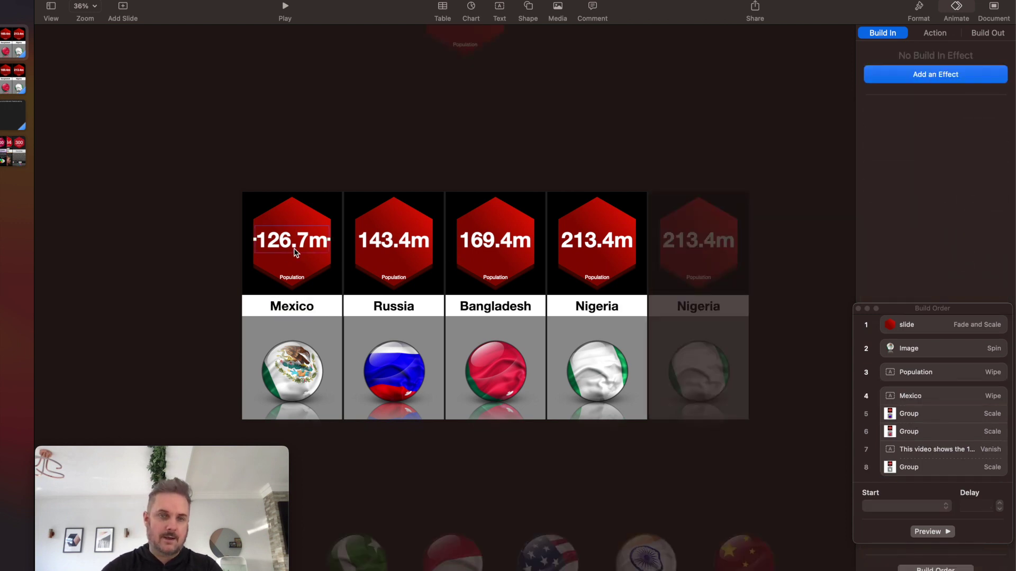
pyautogui.click(957, 76)
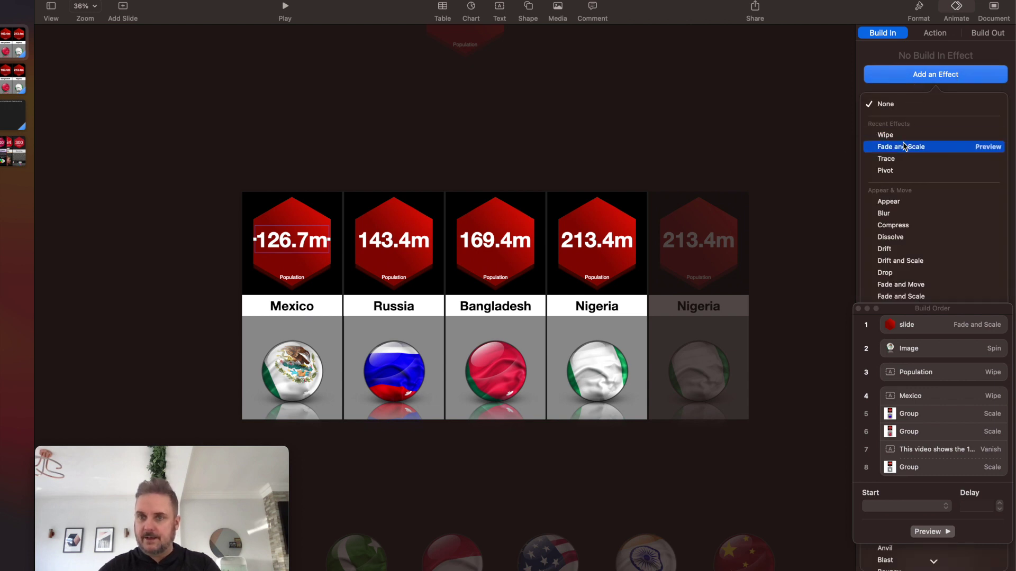
pyautogui.click(902, 160)
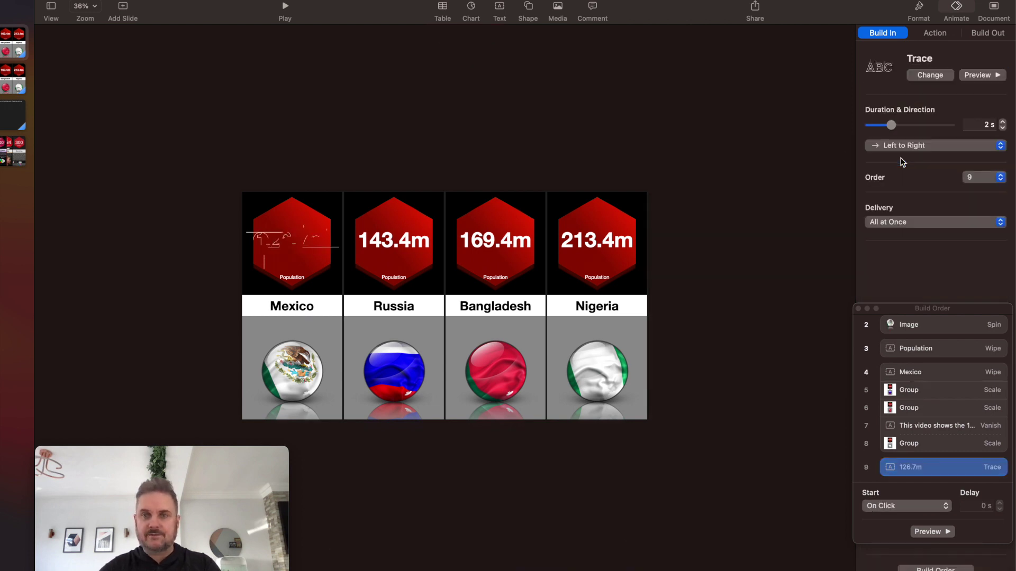
pyautogui.click(1003, 128)
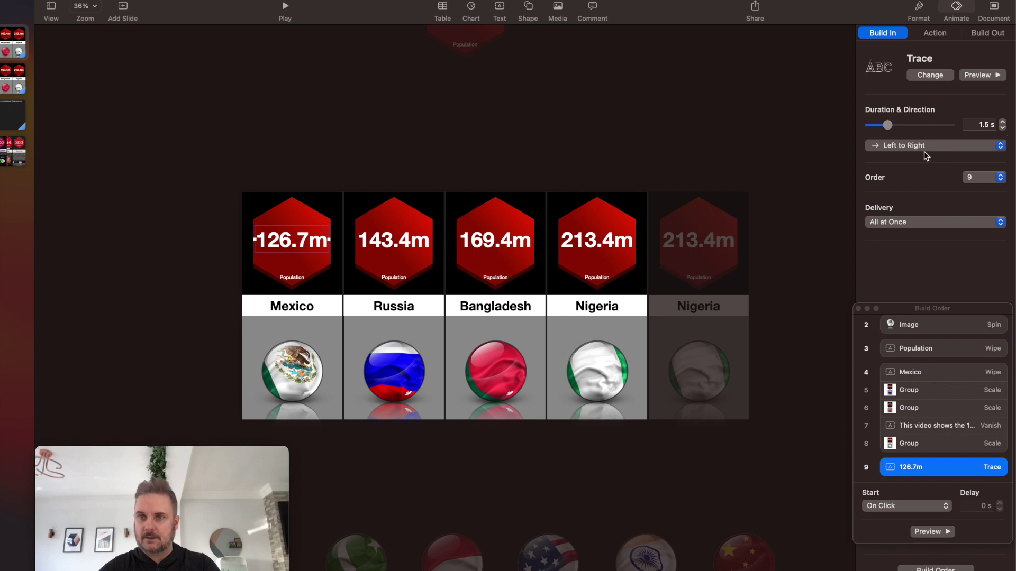
pyautogui.click(982, 177)
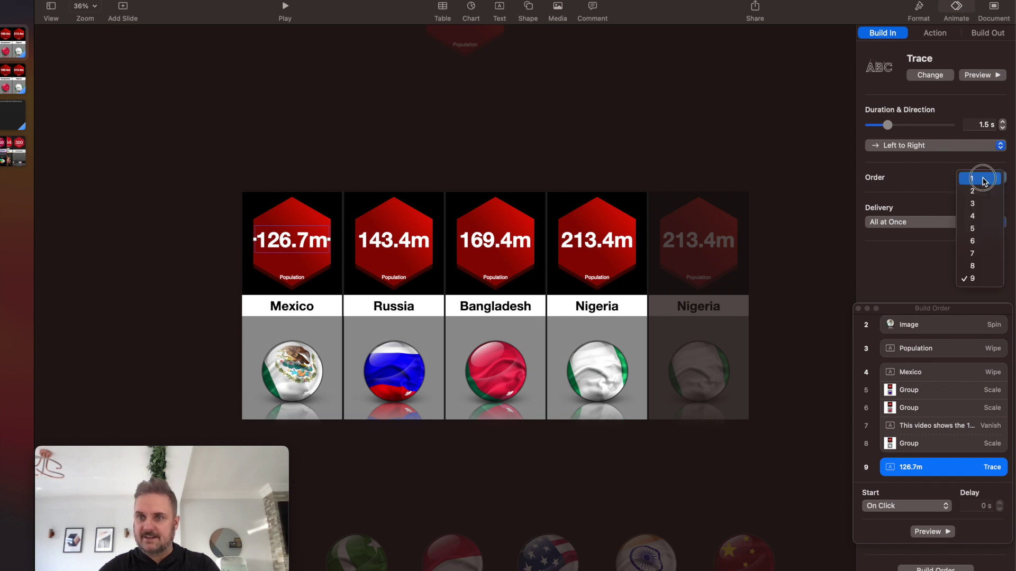
pyautogui.click(979, 229)
# Set the hexagon's Fade and Scale build to start After Transition with a 0.50 s delay.
pyautogui.scroll(2, 929, 410)
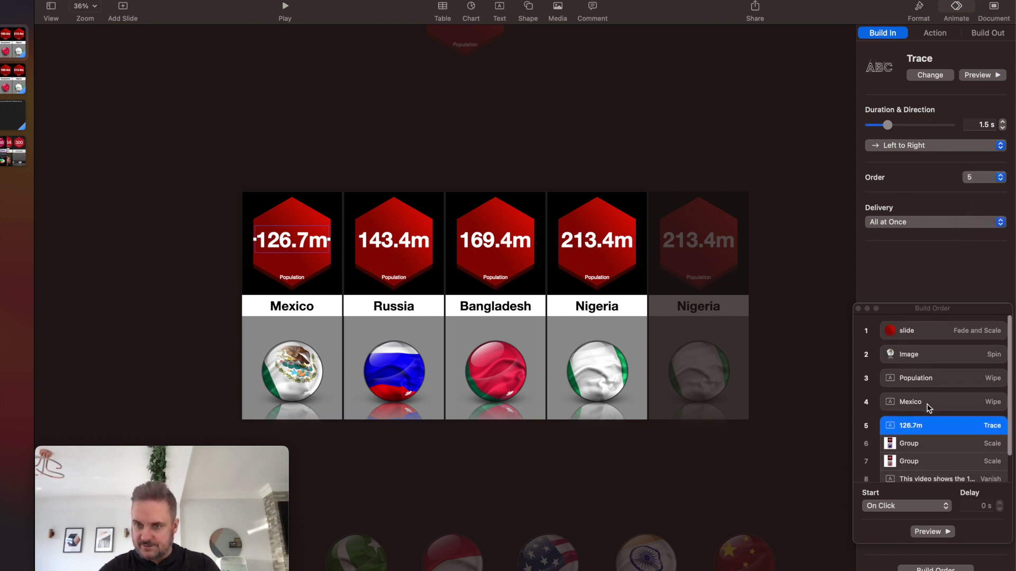
pyautogui.click(923, 330)
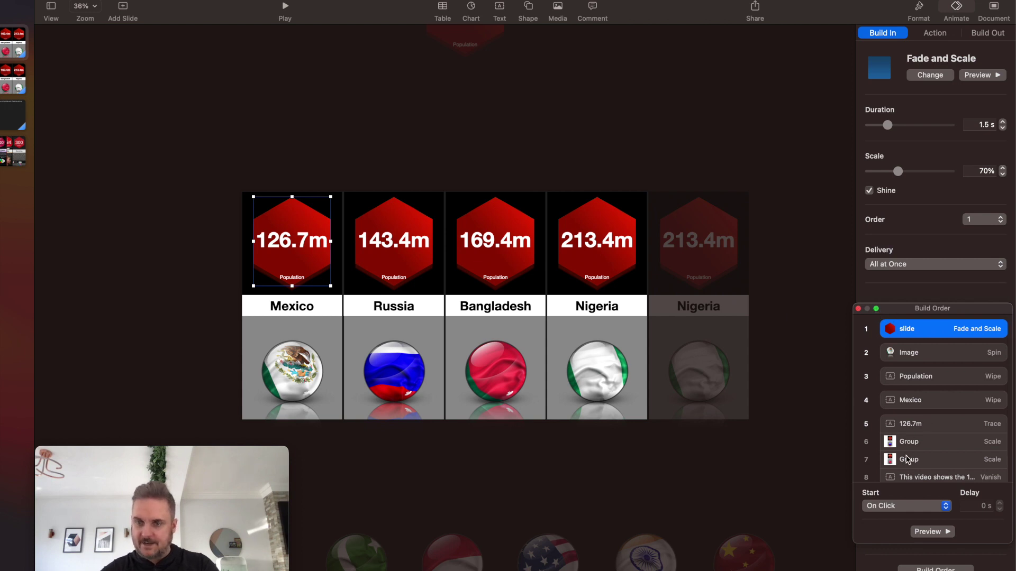
pyautogui.click(907, 509)
pyautogui.click(907, 521)
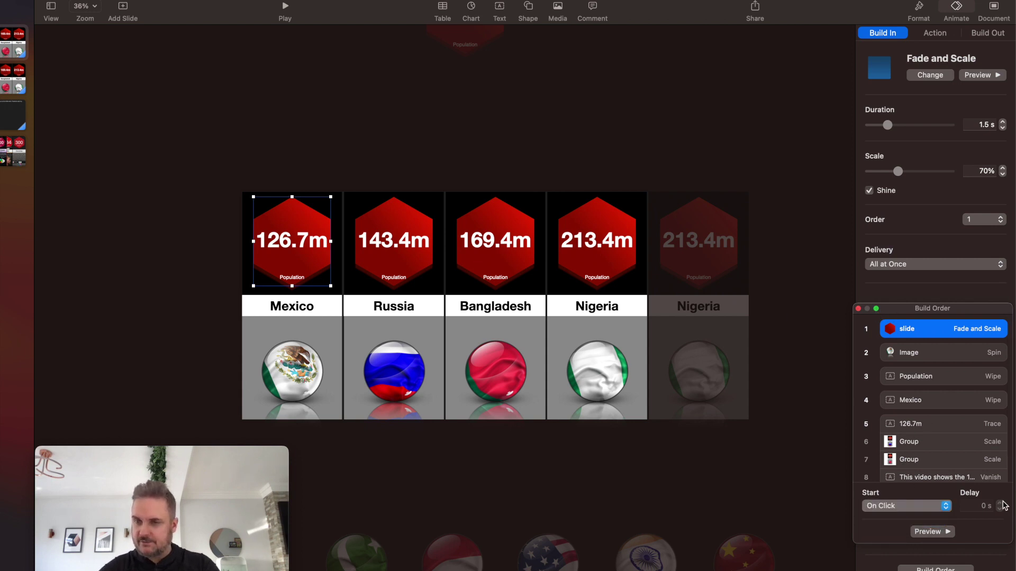
pyautogui.click(999, 503)
pyautogui.click(1000, 503)
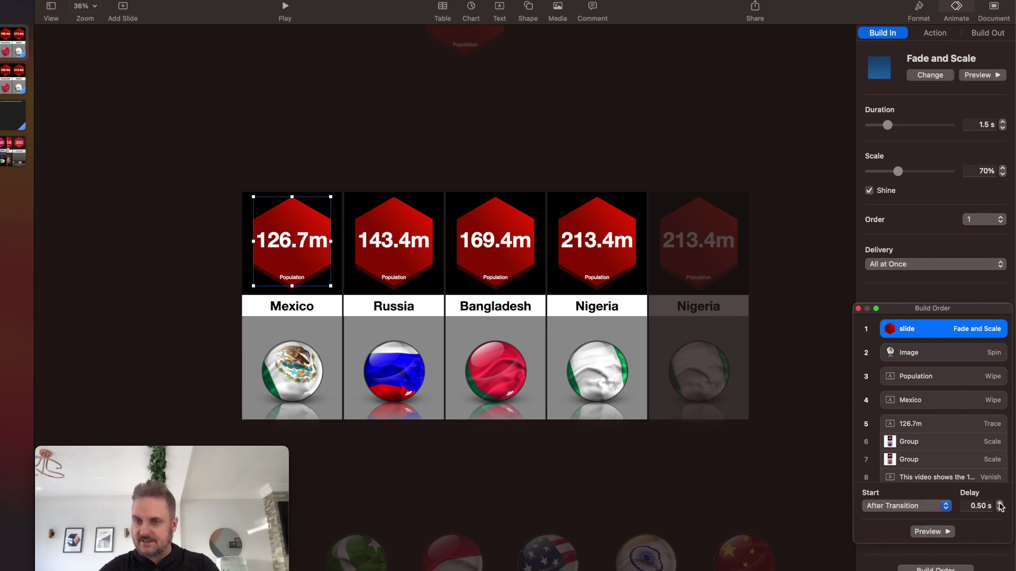
# Set the Mexico flag's Spin build to start With Build 1.
pyautogui.click(945, 354)
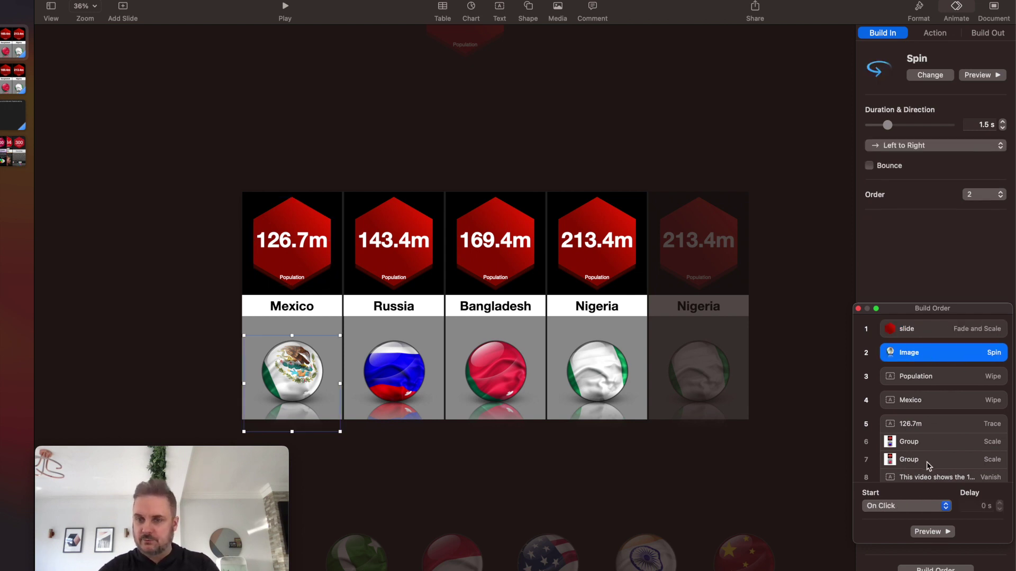
pyautogui.click(907, 506)
pyautogui.click(908, 521)
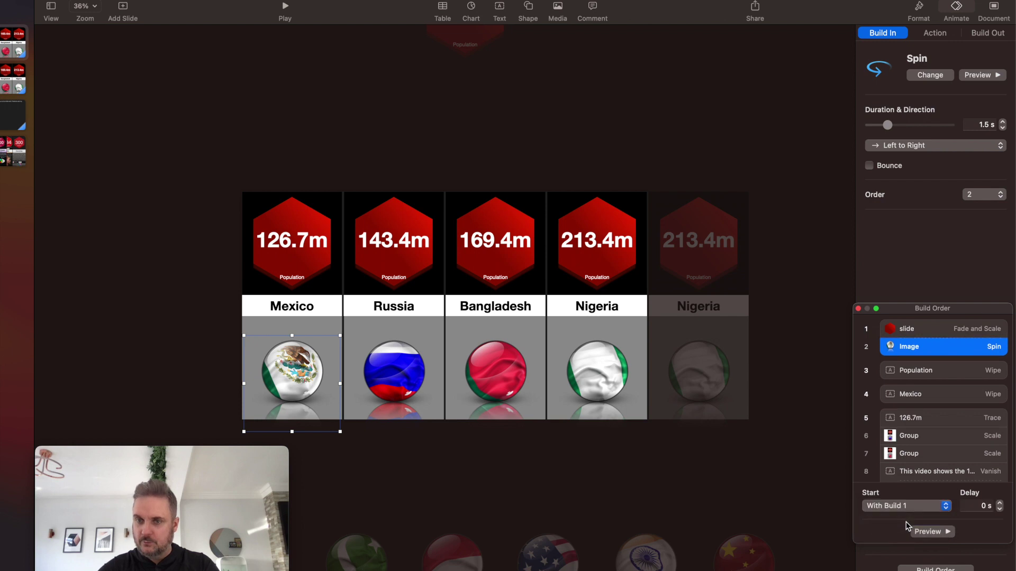
# Set the Mexico column's Population label Wipe build to start After Build 2 with a 0.50 s delay.
pyautogui.click(912, 375)
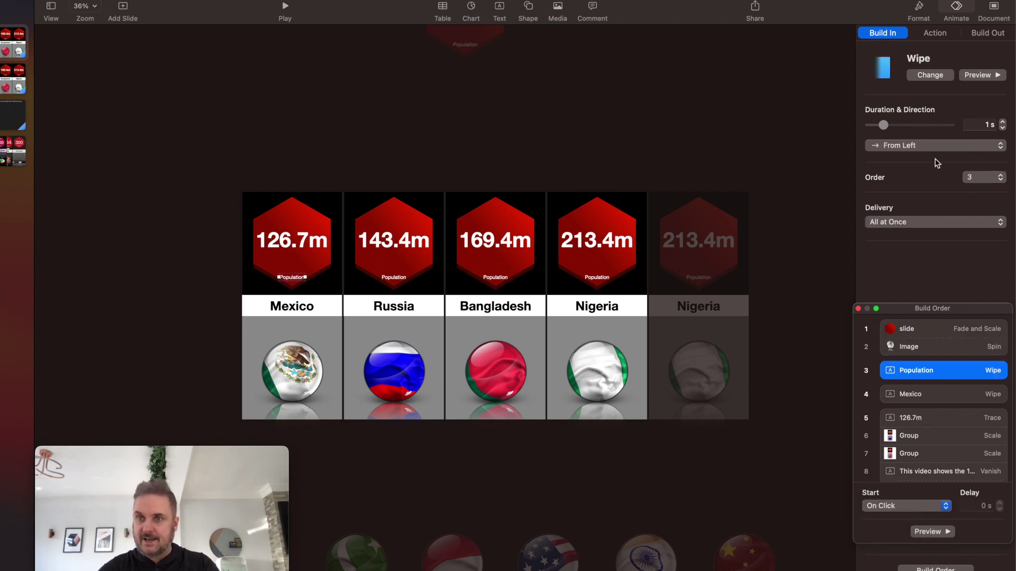
pyautogui.click(899, 505)
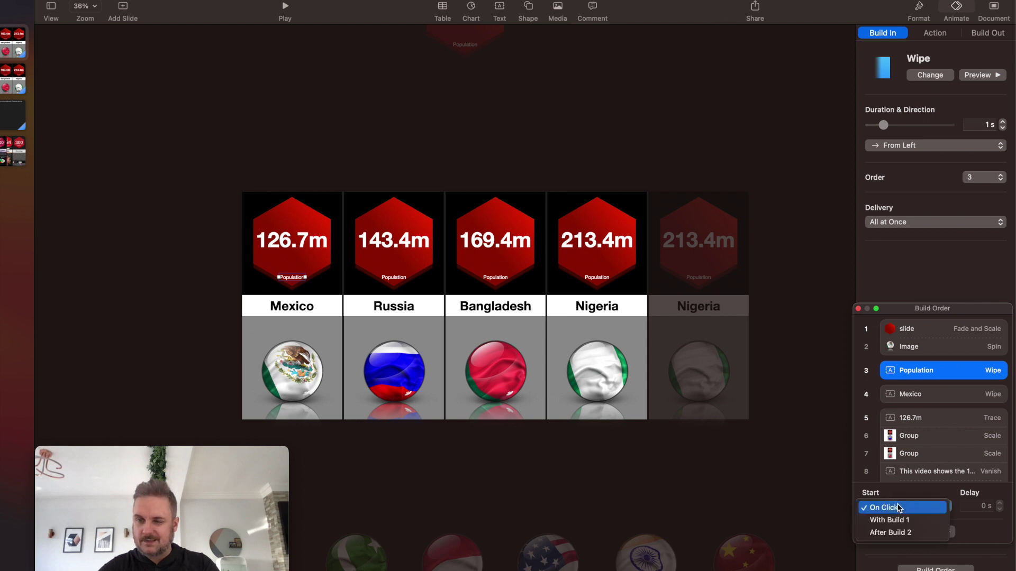
pyautogui.click(976, 515)
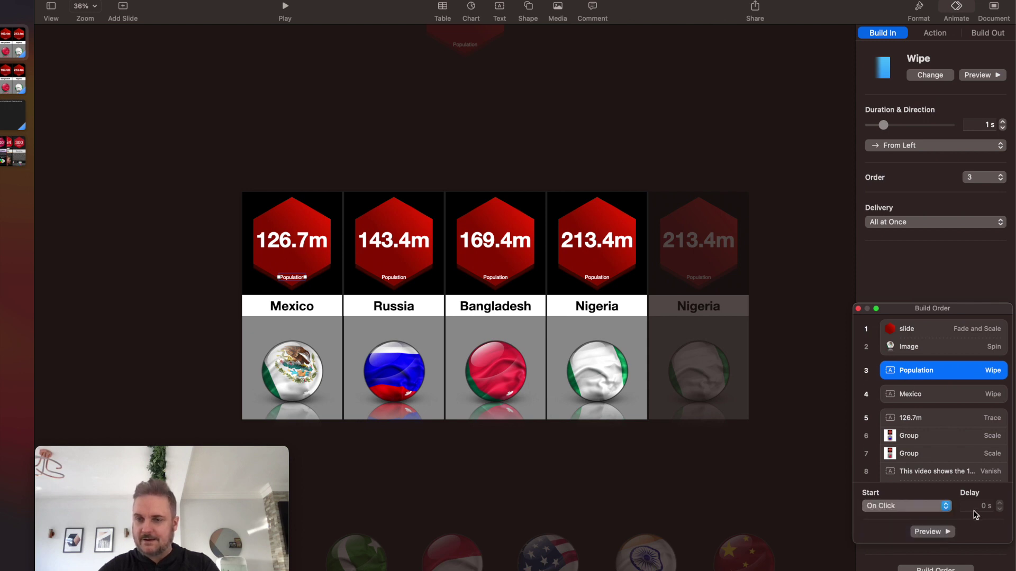
pyautogui.click(999, 502)
pyautogui.click(999, 502)
pyautogui.click(1000, 503)
pyautogui.click(1000, 503)
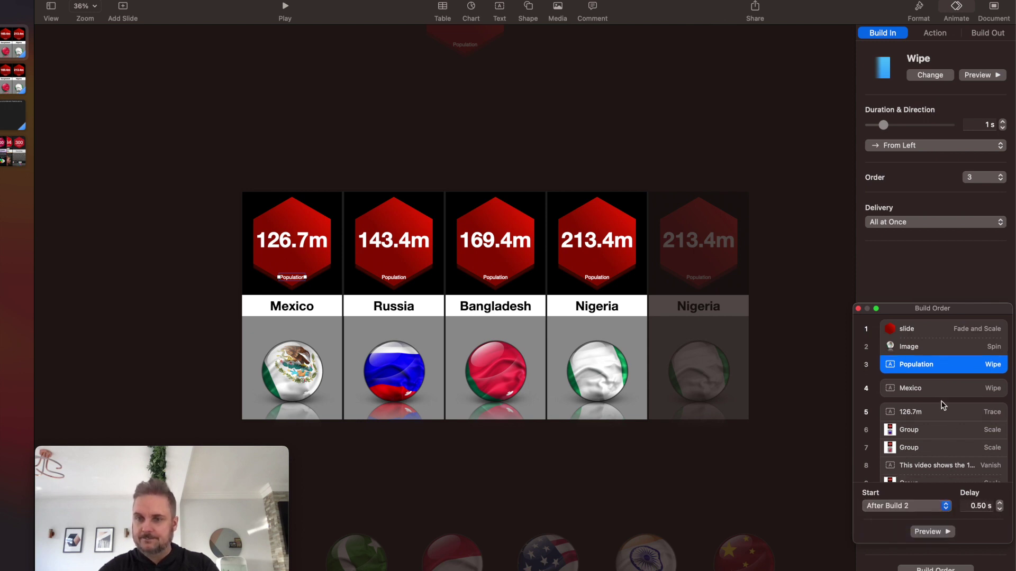
# Set the Mexico name text's Wipe build to start With Build 3.
pyautogui.click(942, 386)
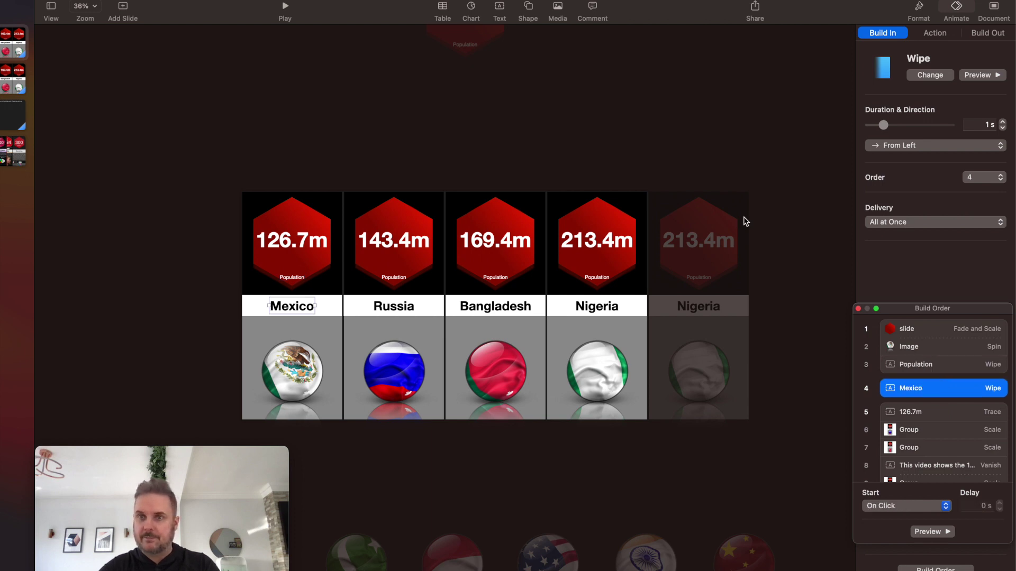
pyautogui.click(902, 505)
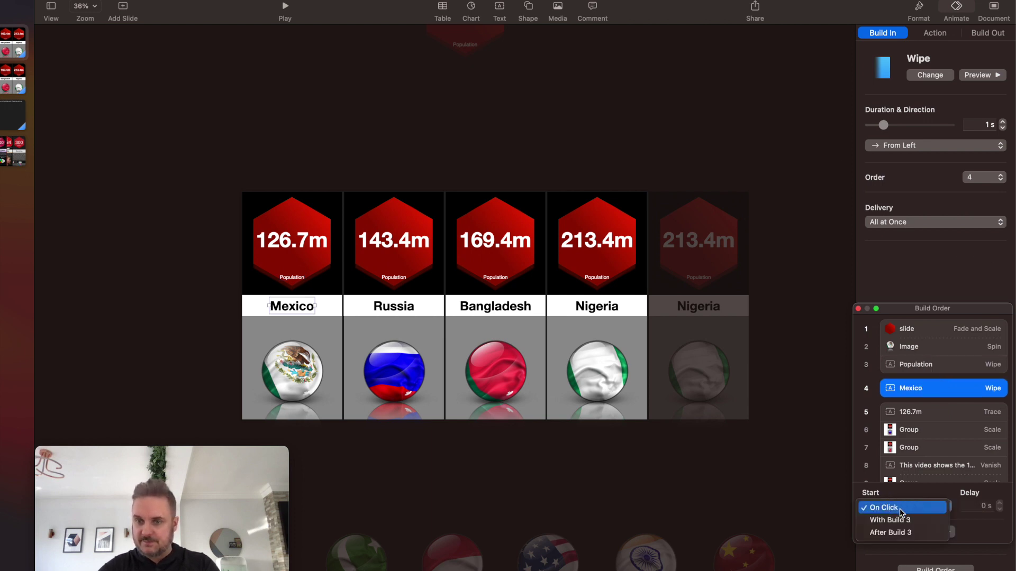
pyautogui.click(894, 518)
# Set the 126.7m figure's Trace build to start After Build 4 and play the slideshow to review the animation.
pyautogui.click(290, 248)
pyautogui.click(292, 244)
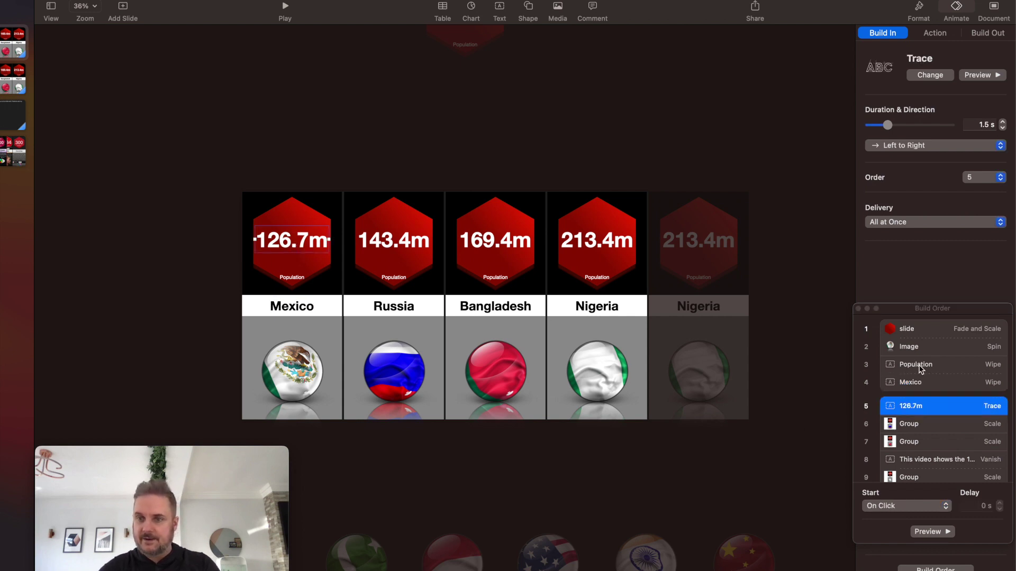
pyautogui.click(907, 506)
pyautogui.click(899, 532)
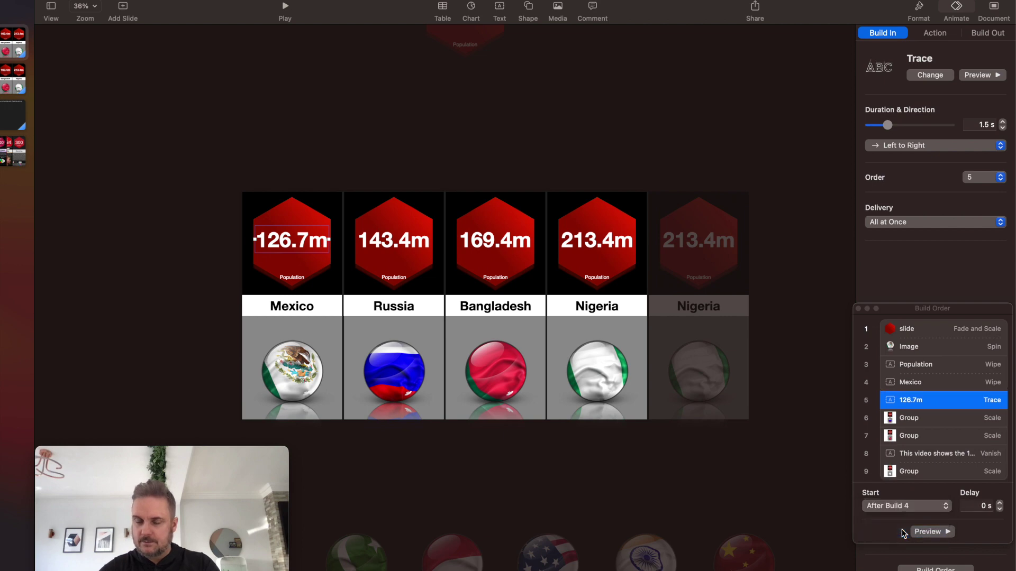
pyautogui.click(285, 7)
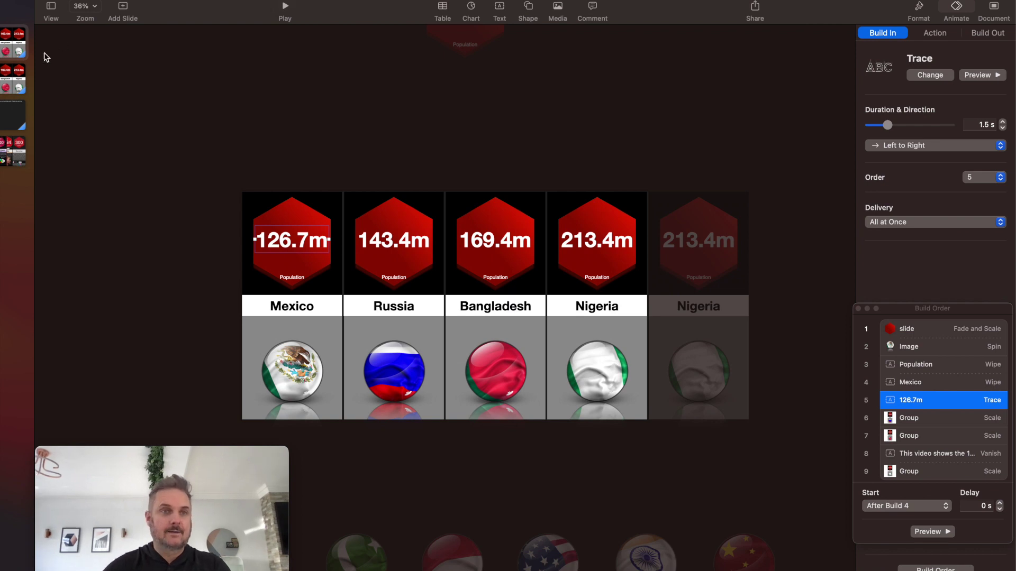
# On the second slide, move the China, India, United States and other country groups stacked over Brazil up above the slide.
pyautogui.click(12, 82)
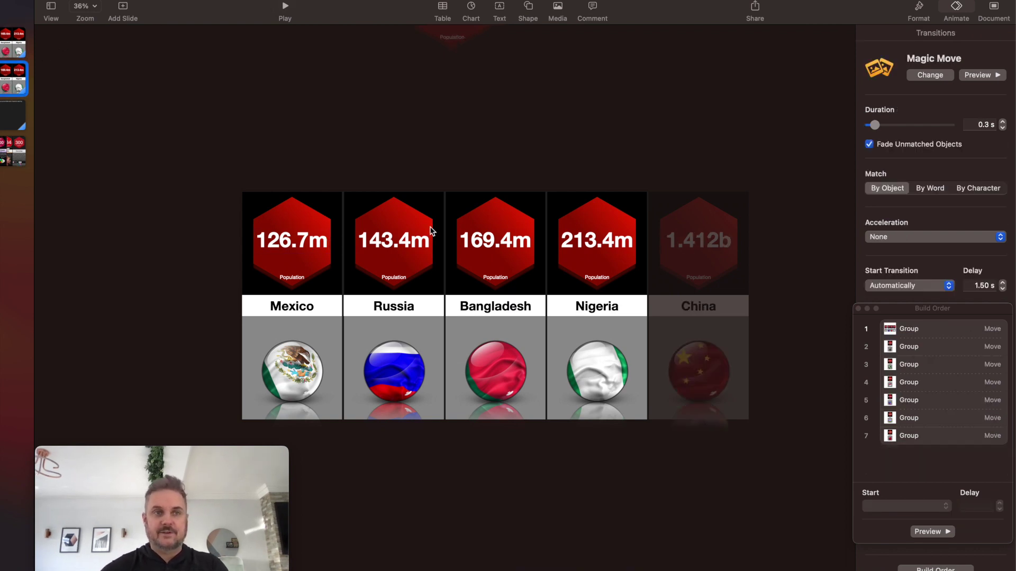
pyautogui.click(709, 373)
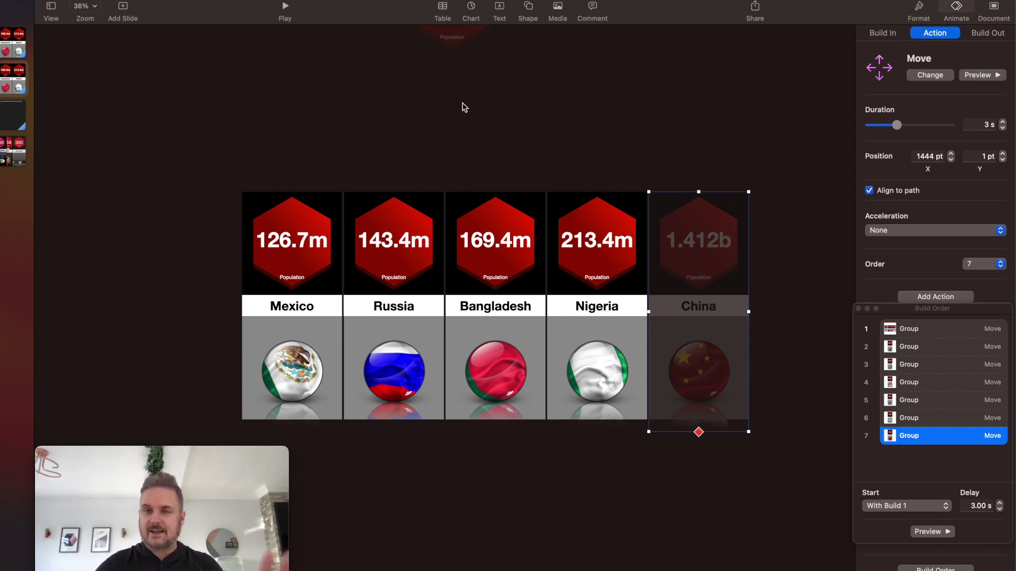
pyautogui.moveTo(691, 349); pyautogui.dragTo(779, 34)
pyautogui.moveTo(699, 331); pyautogui.dragTo(725, 37)
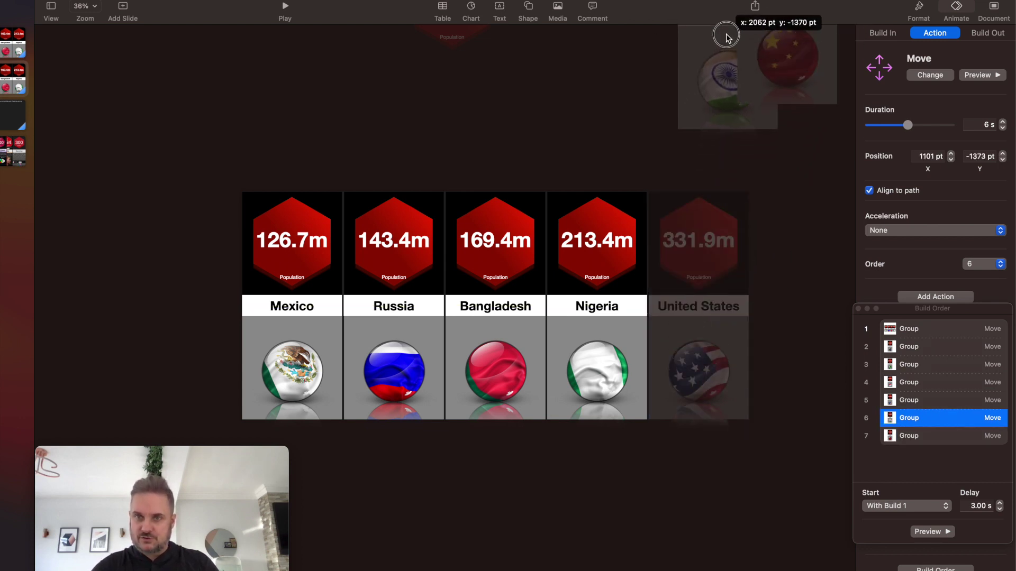
pyautogui.click(717, 369)
pyautogui.moveTo(717, 368); pyautogui.dragTo(725, 58)
pyautogui.moveTo(712, 323); pyautogui.dragTo(697, 20)
pyautogui.moveTo(694, 342); pyautogui.dragTo(753, 21)
pyautogui.click(733, 145)
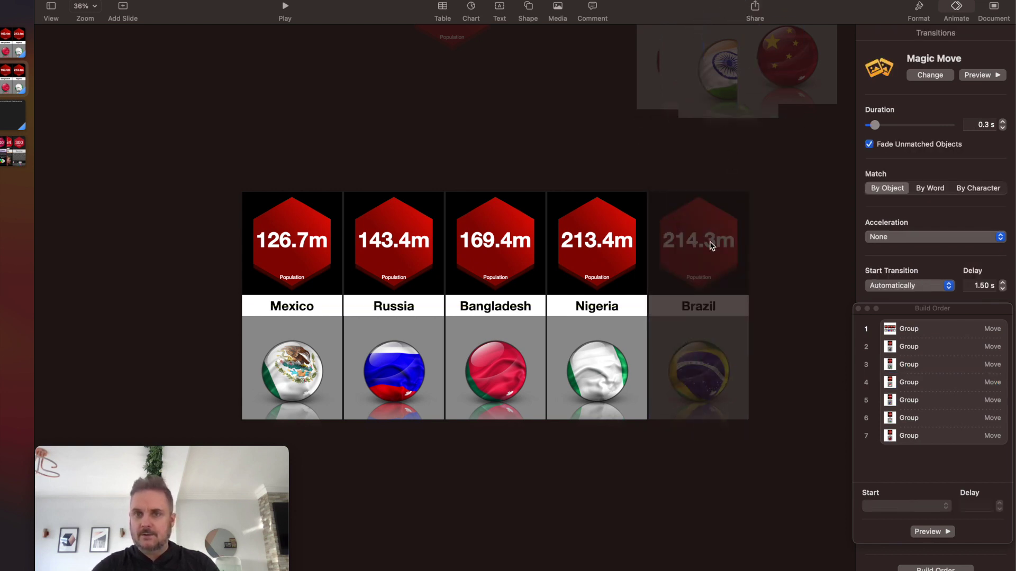
pyautogui.click(698, 282)
pyautogui.click(795, 147)
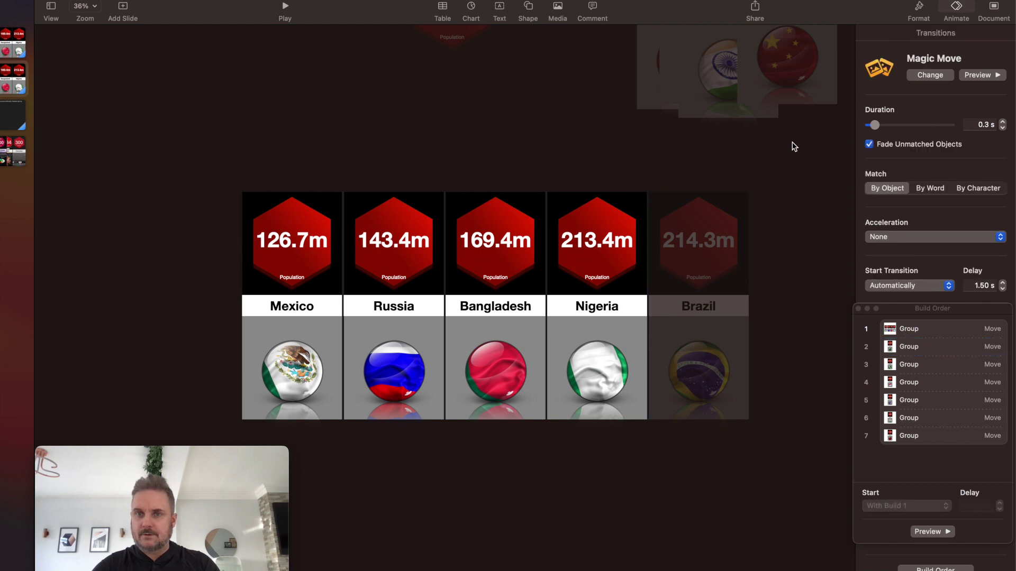
# Delete the Move actions at build orders 7, 6, 5, 4 and 3, keeping only the first two builds.
pyautogui.click(903, 439)
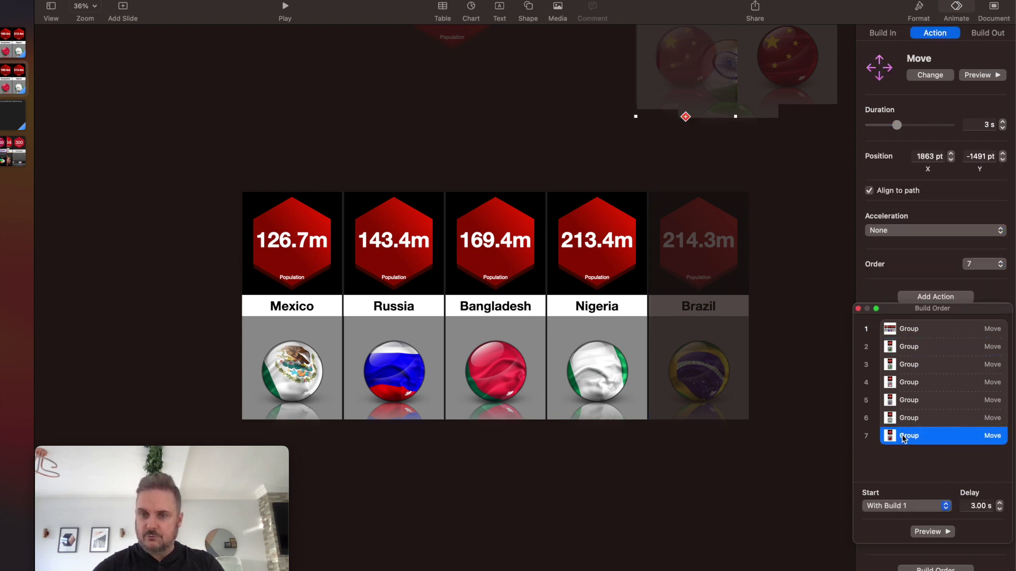
pyautogui.press('Delete')
pyautogui.click(898, 419)
pyautogui.press('Delete')
pyautogui.click(905, 398)
pyautogui.press('Delete')
pyautogui.click(906, 383)
pyautogui.press('Delete')
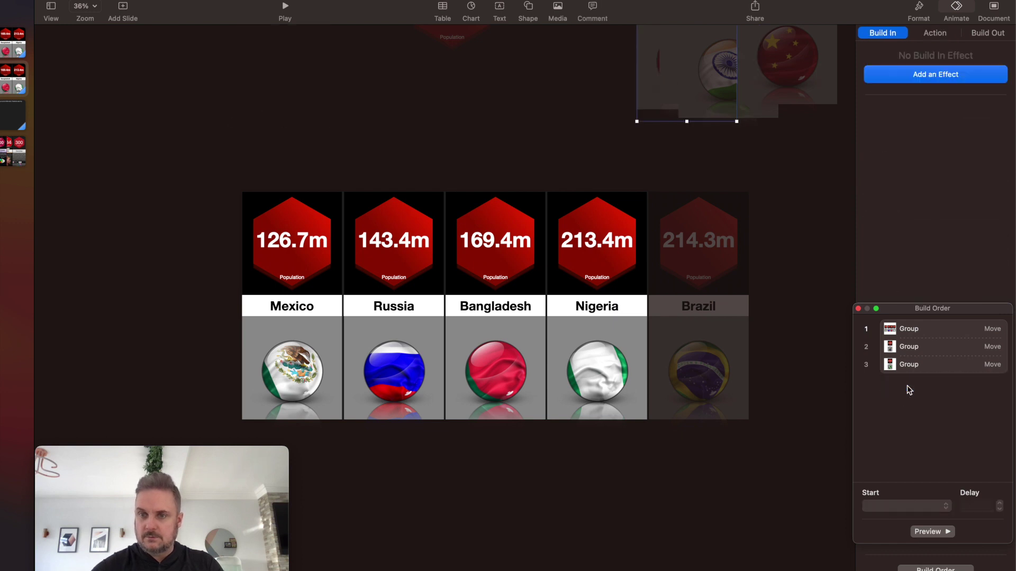
pyautogui.click(908, 365)
pyautogui.press('Delete')
pyautogui.click(532, 90)
# Ungroup the Brazil column and move its flag image out below the slide.
pyautogui.click(664, 274)
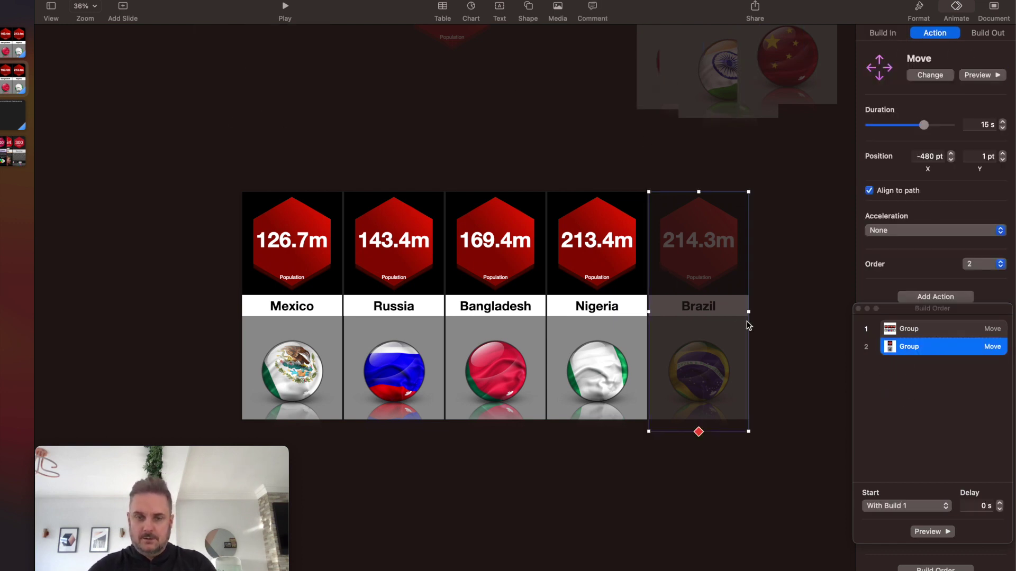
pyautogui.rightClick(697, 338)
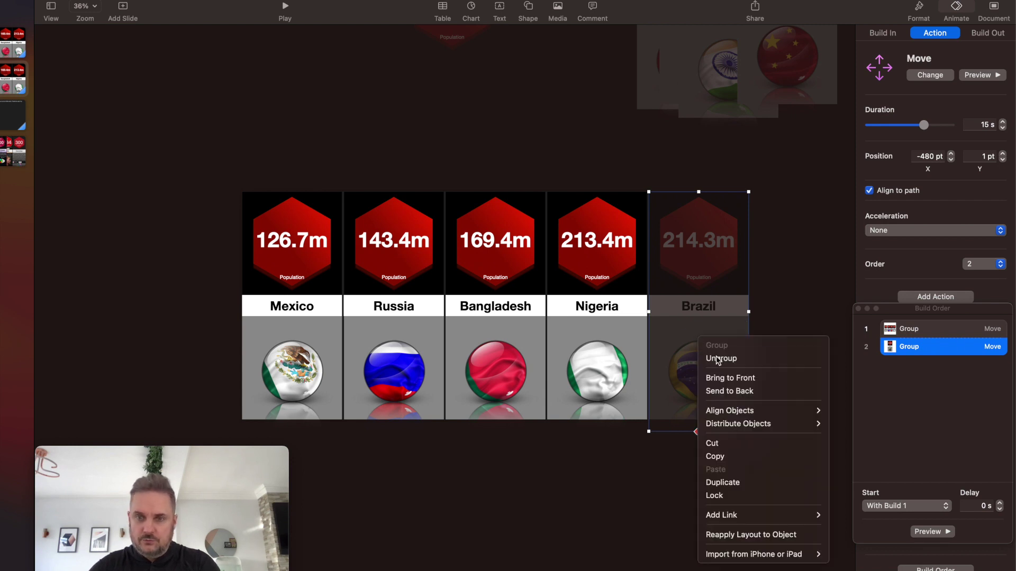
pyautogui.press('Escape')
pyautogui.press('Delete')
pyautogui.click(787, 348)
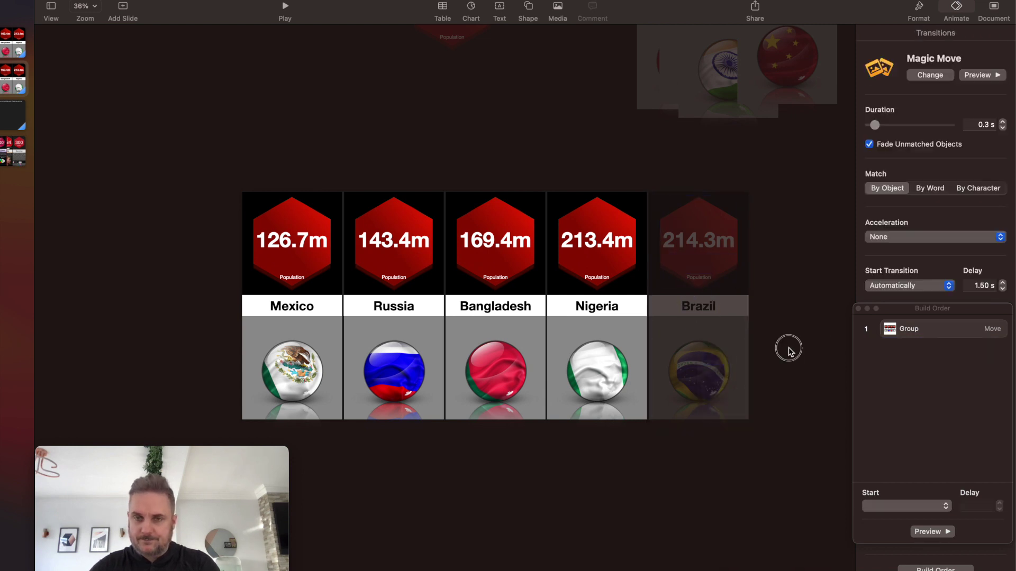
pyautogui.moveTo(690, 378); pyautogui.dragTo(581, 491)
# Delete the 214.3m figure, the Population label and the red hexagon from the Brazil column.
pyautogui.click(699, 241)
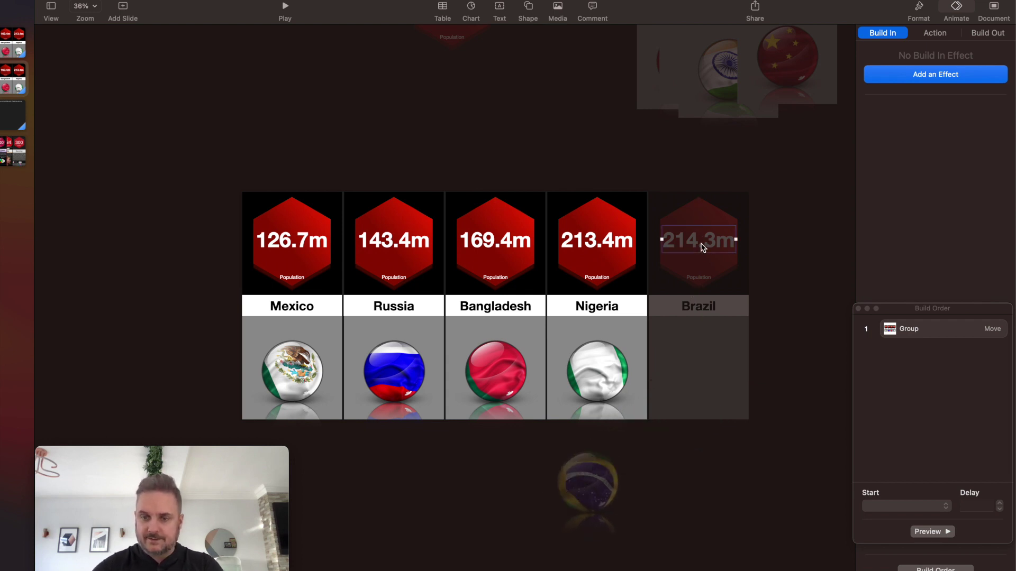
pyautogui.press('Delete')
pyautogui.click(696, 277)
pyautogui.press('Delete')
pyautogui.click(698, 245)
pyautogui.press('Delete')
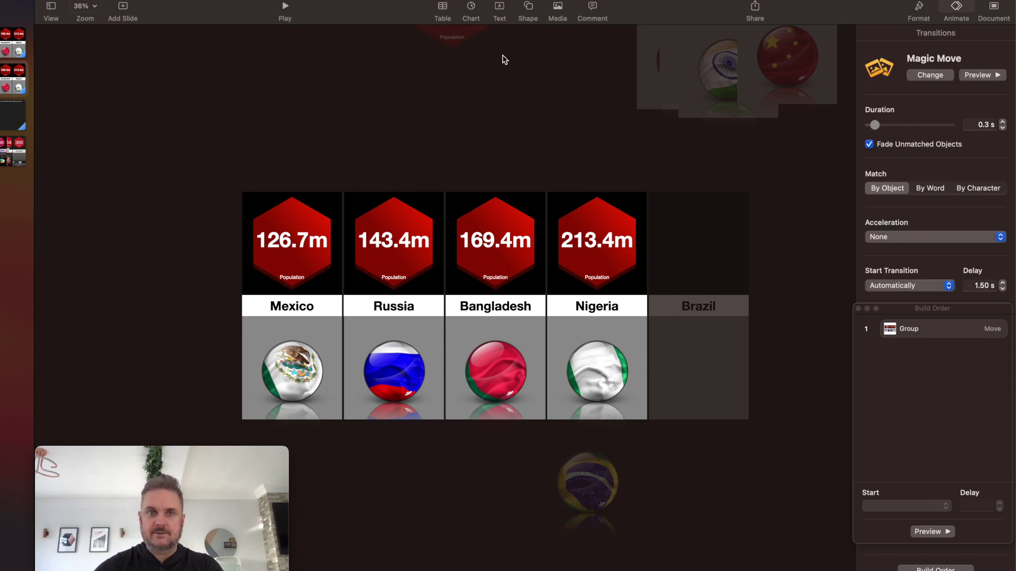
# Bring the spare hexagon group down closer to the slide and change its population figure to 214.3m.
pyautogui.click(466, 35)
pyautogui.moveTo(465, 35); pyautogui.dragTo(576, 163)
pyautogui.click(573, 130)
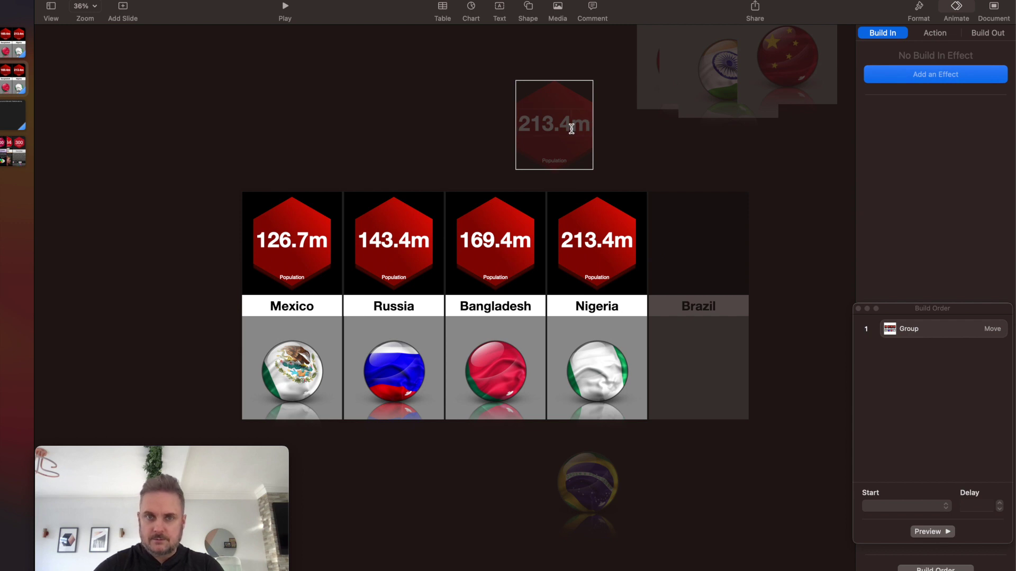
pyautogui.press('BackSpace')
pyautogui.press('BackSpace')
pyautogui.press('BackSpace')
pyautogui.write('4')
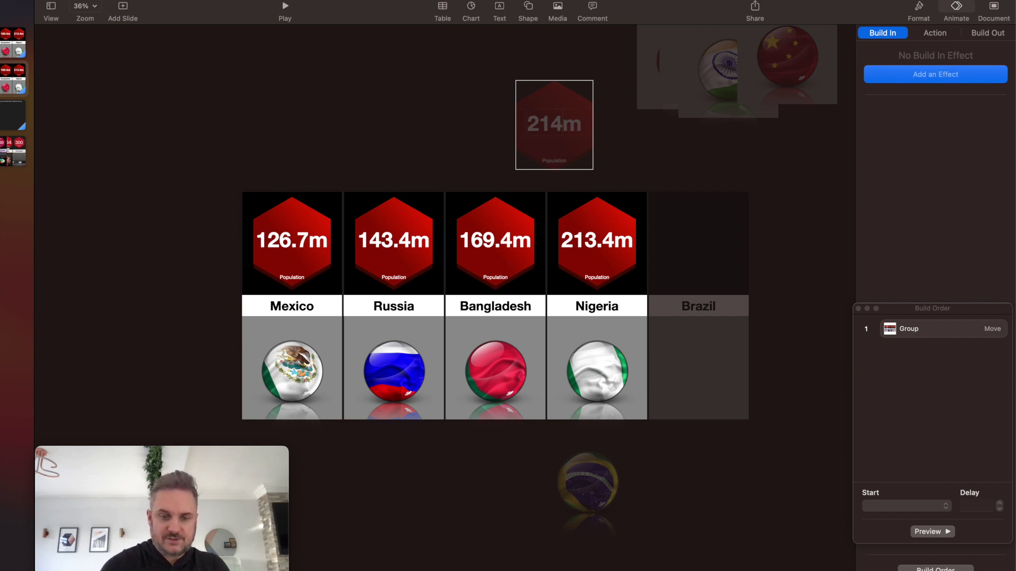
pyautogui.write('.3')
pyautogui.click(412, 102)
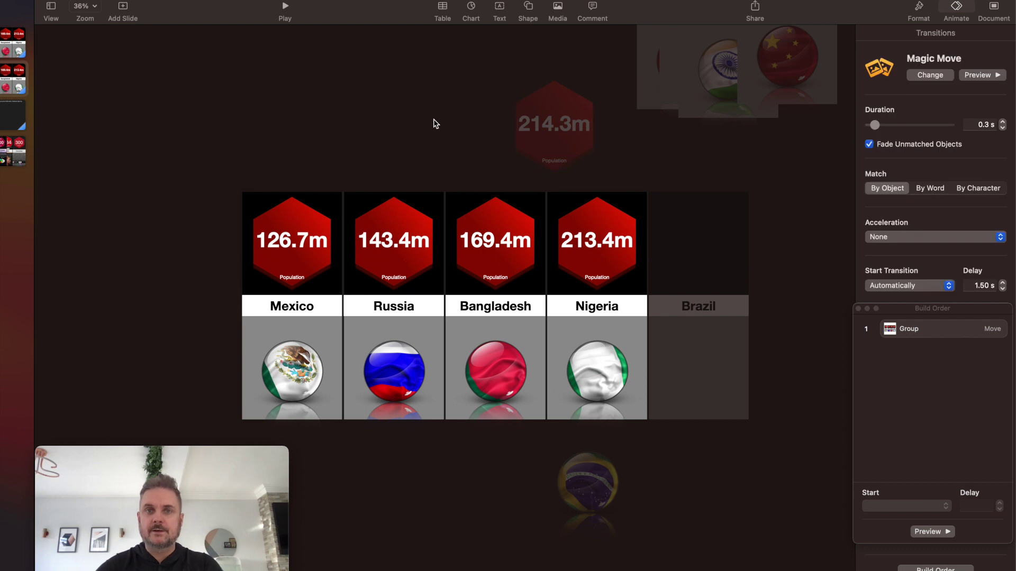
# Check the size and position settings of the 214.3m hexagon group and the Brazil flag image.
pyautogui.click(560, 129)
pyautogui.click(920, 10)
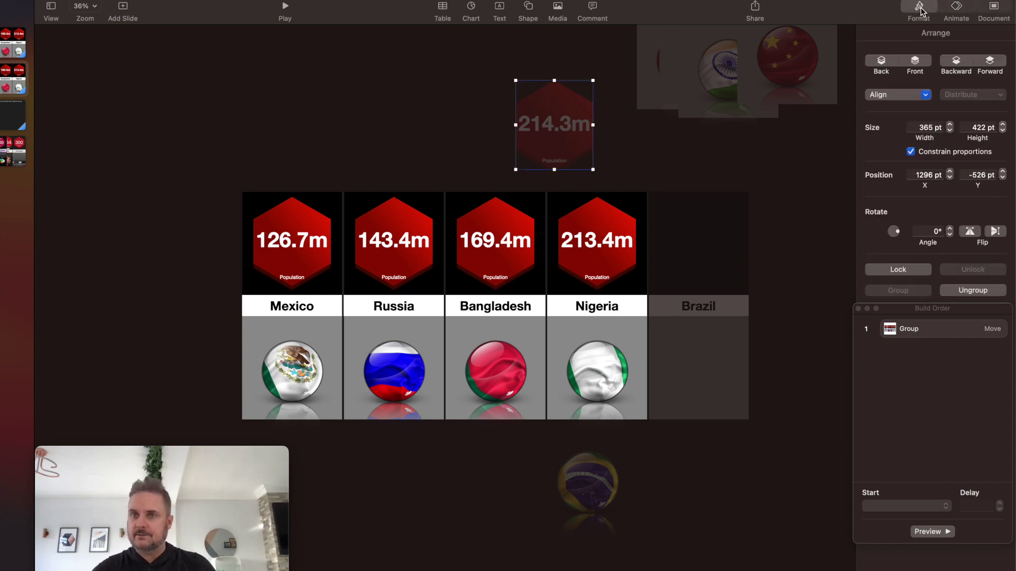
pyautogui.click(594, 484)
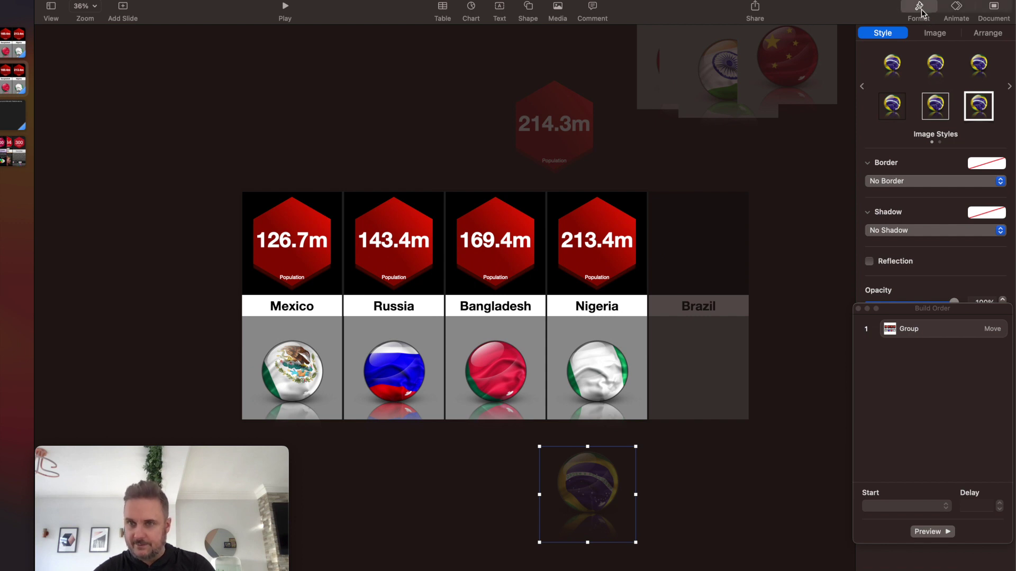
pyautogui.click(981, 34)
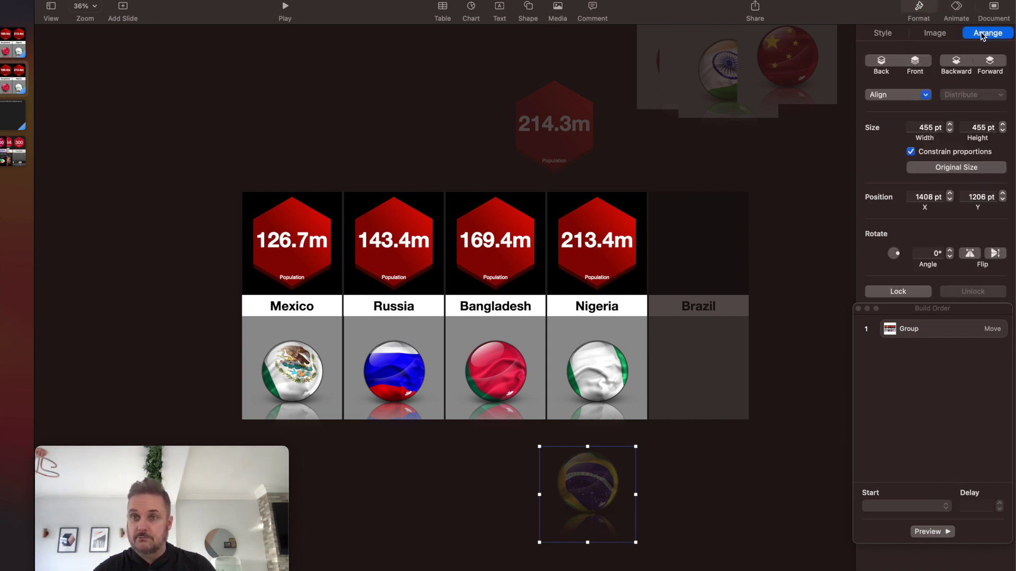
pyautogui.click(438, 100)
# Select the Brazil name text together with its column background shapes and group them.
pyautogui.click(688, 306)
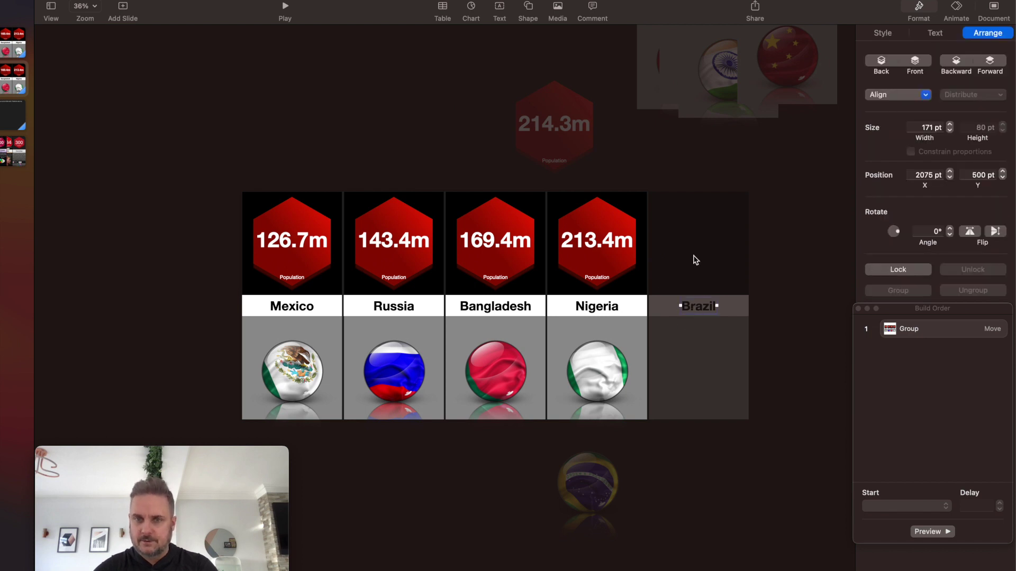
pyautogui.click(693, 308)
pyautogui.click(701, 478)
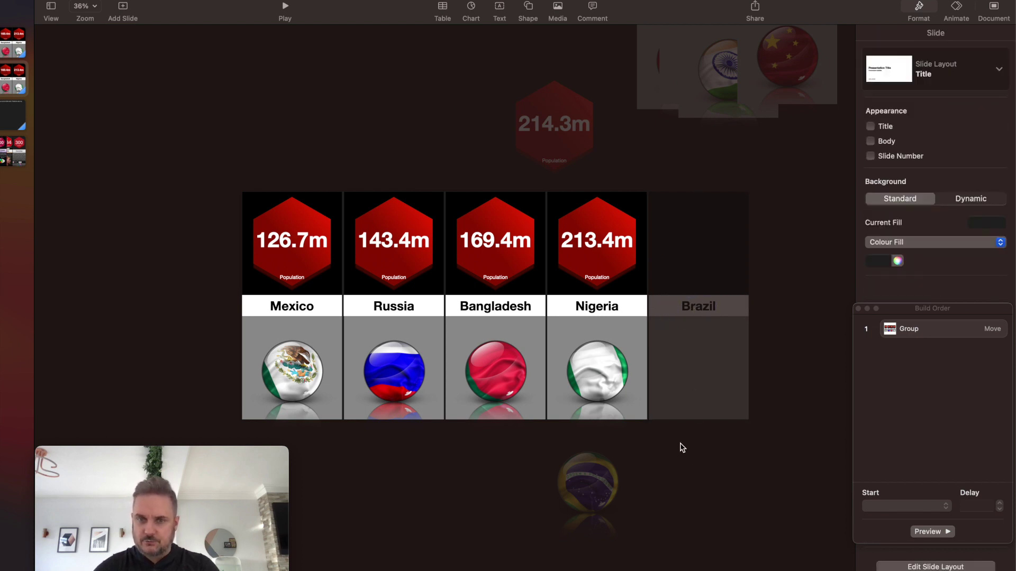
pyautogui.moveTo(679, 443); pyautogui.dragTo(725, 209)
pyautogui.rightClick(684, 270)
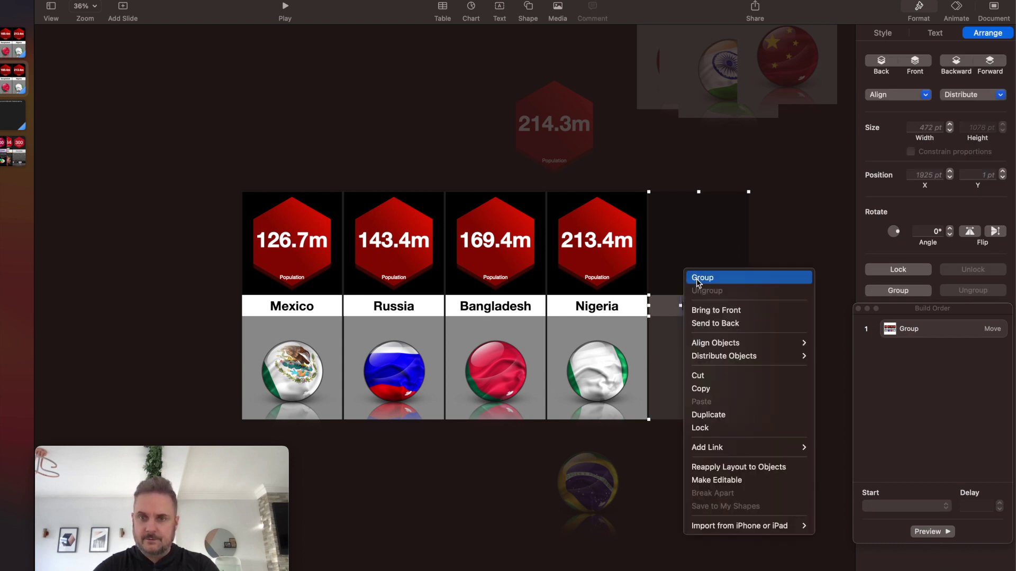
pyautogui.click(695, 279)
# Copy and paste the Brazil column group, place the copy beside Mexico at X -480 pt, Y 1 pt, and select the original group.
pyautogui.rightClick(705, 348)
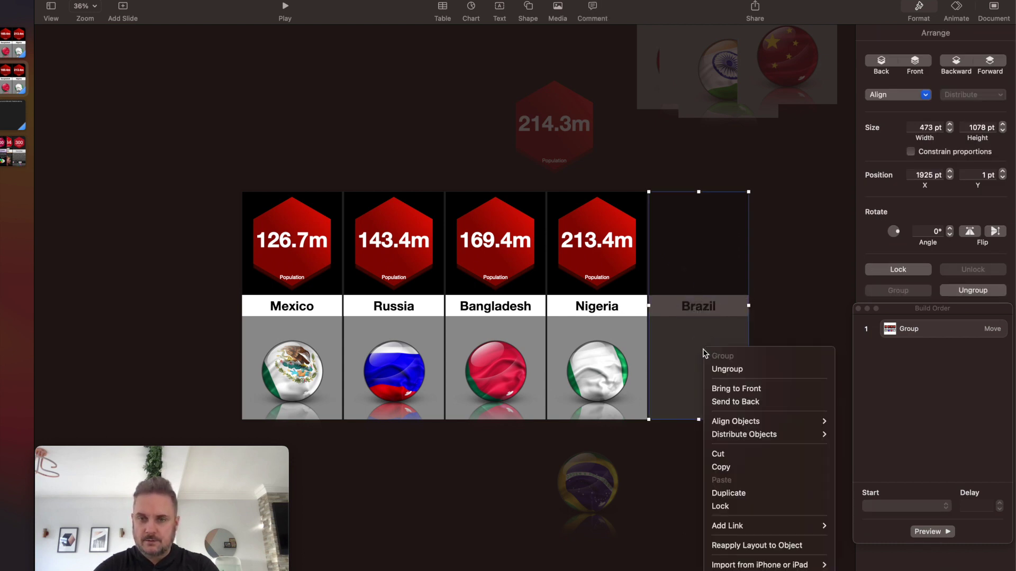
pyautogui.click(721, 467)
pyautogui.rightClick(703, 352)
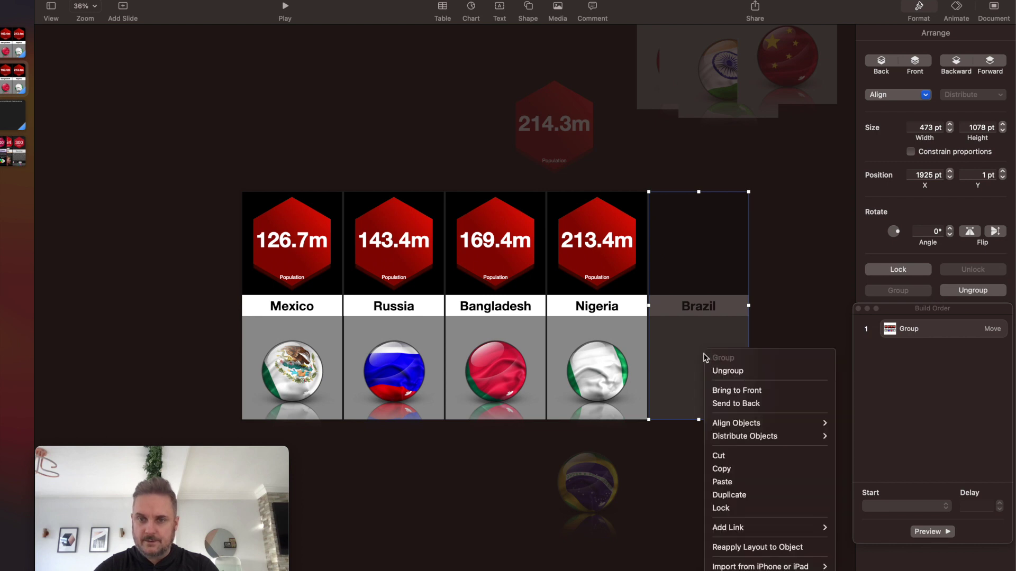
pyautogui.click(731, 481)
pyautogui.moveTo(714, 377); pyautogui.dragTo(204, 376)
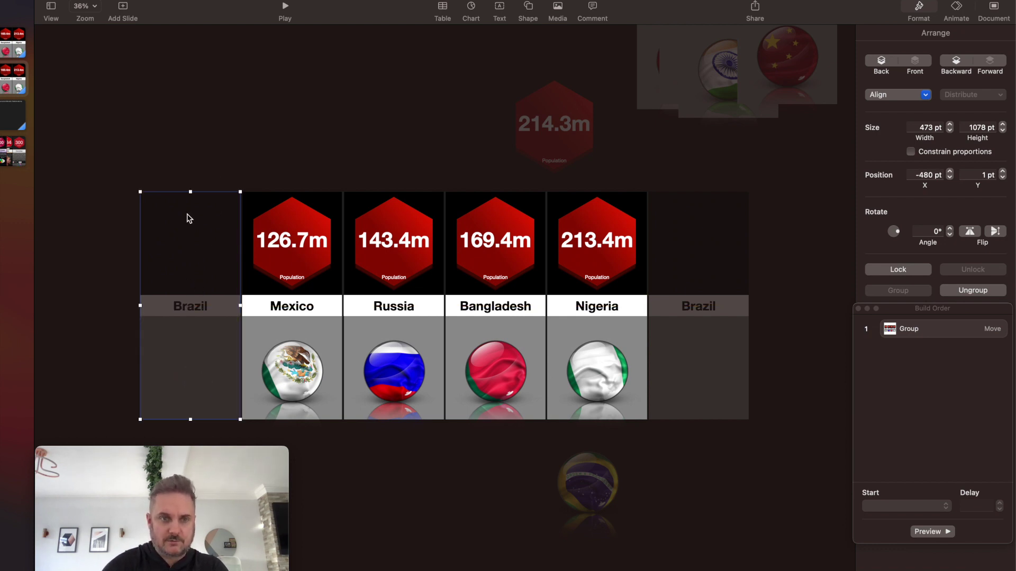
pyautogui.click(274, 46)
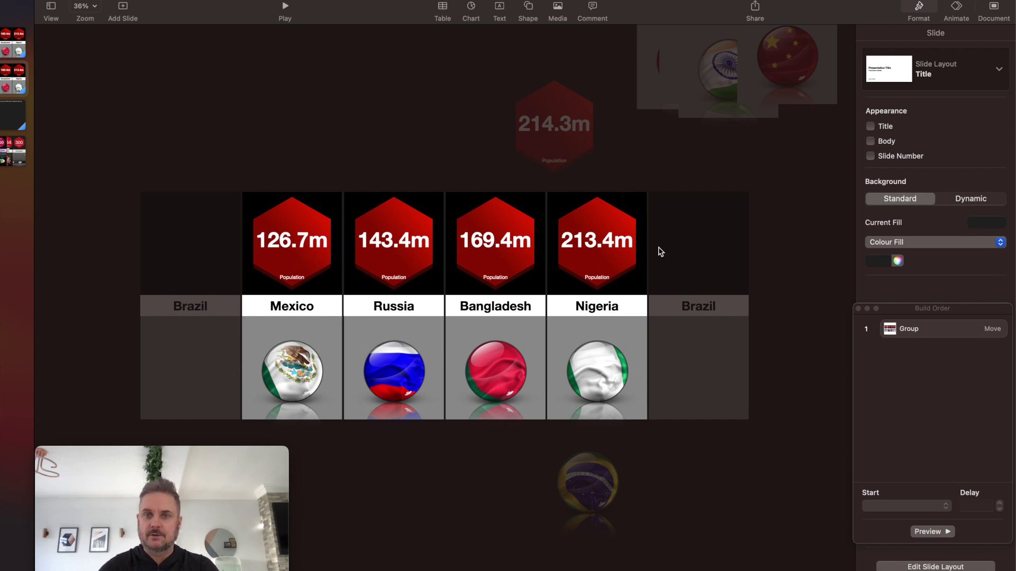
pyautogui.click(701, 344)
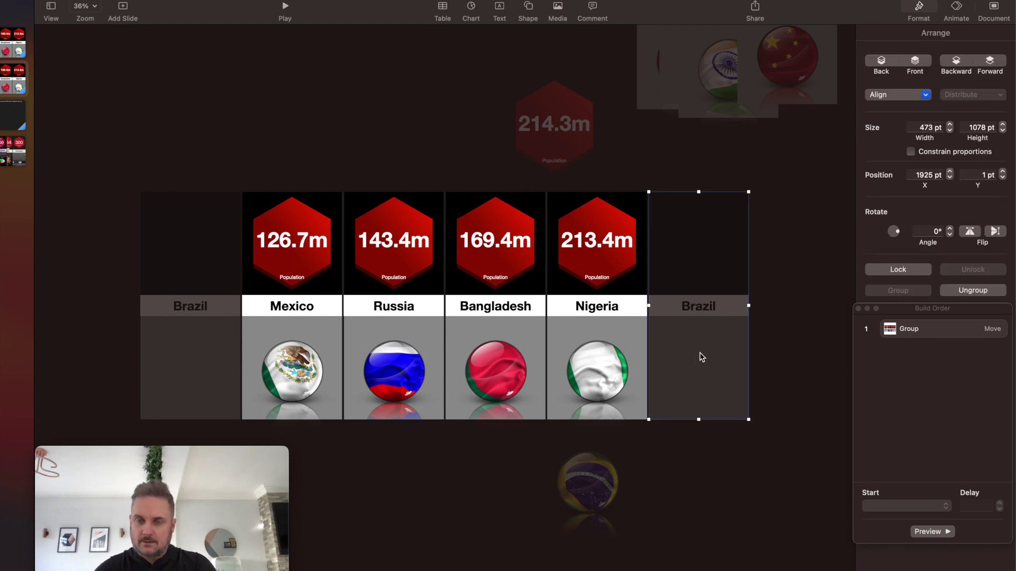
# Add a Move action lasting 15 s to the Brazil column group beside Nigeria.
pyautogui.click(956, 8)
pyautogui.click(935, 33)
pyautogui.click(935, 77)
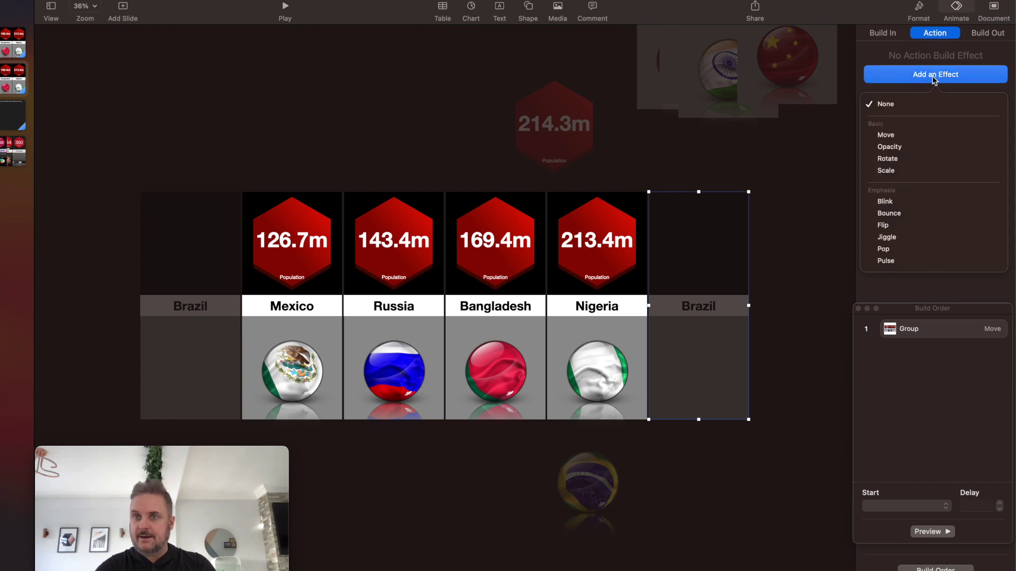
pyautogui.click(910, 135)
pyautogui.click(1002, 122)
pyautogui.click(1001, 121)
pyautogui.click(1002, 122)
# Align the Brazil column's move to its path, set its acceleration to None, and start it with build 1.
pyautogui.click(869, 191)
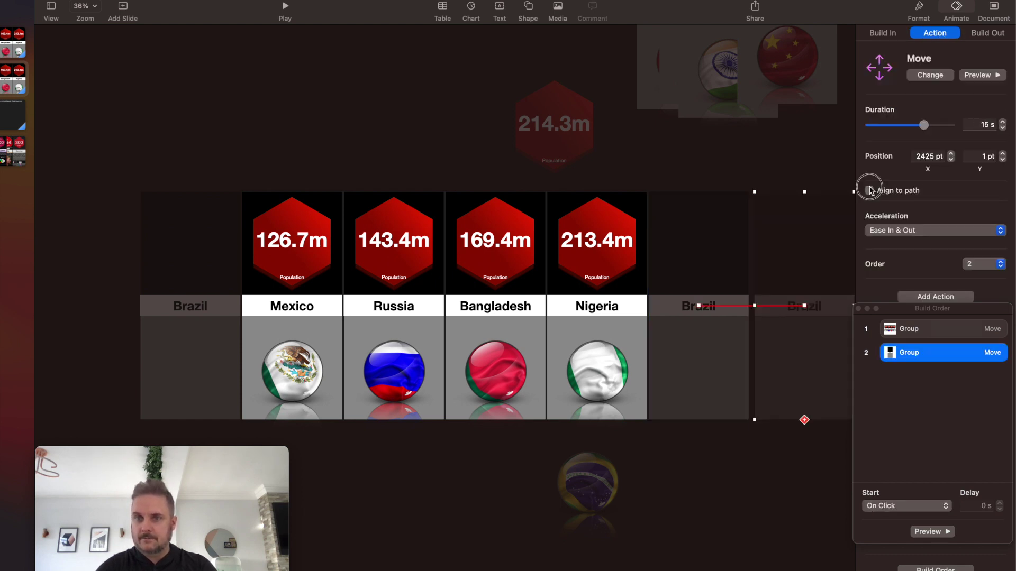
pyautogui.click(876, 230)
pyautogui.click(878, 229)
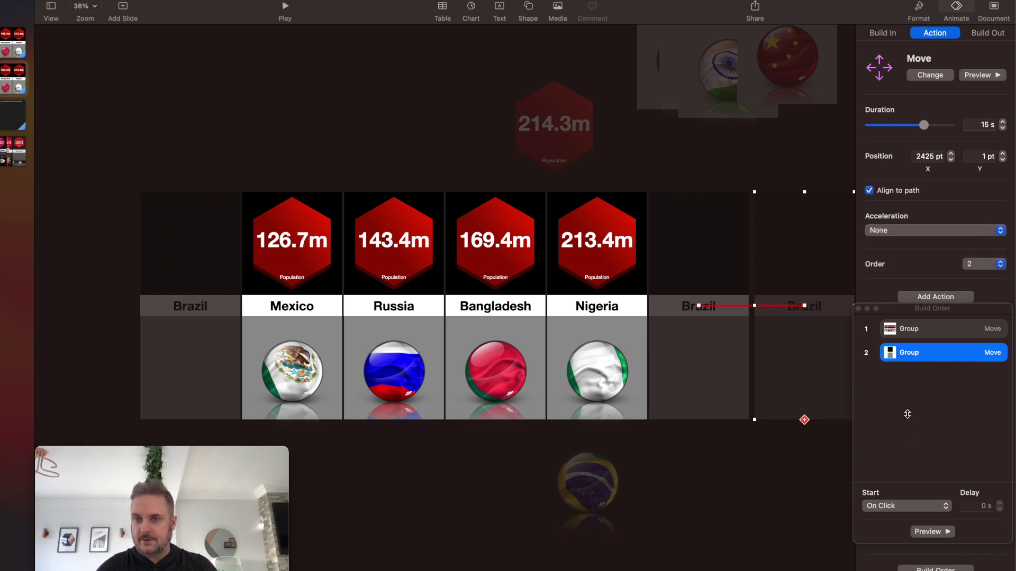
pyautogui.click(900, 506)
pyautogui.click(895, 521)
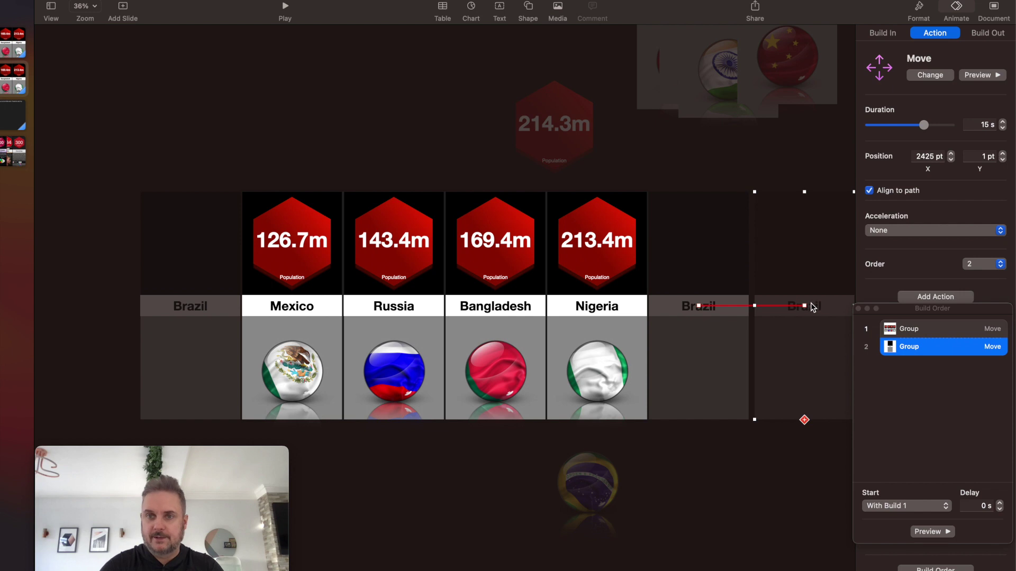
# Set the end point of the Brazil column's move at X -480 pt, Y 1 pt, over the copy beside Mexico.
pyautogui.moveTo(805, 305); pyautogui.dragTo(191, 308)
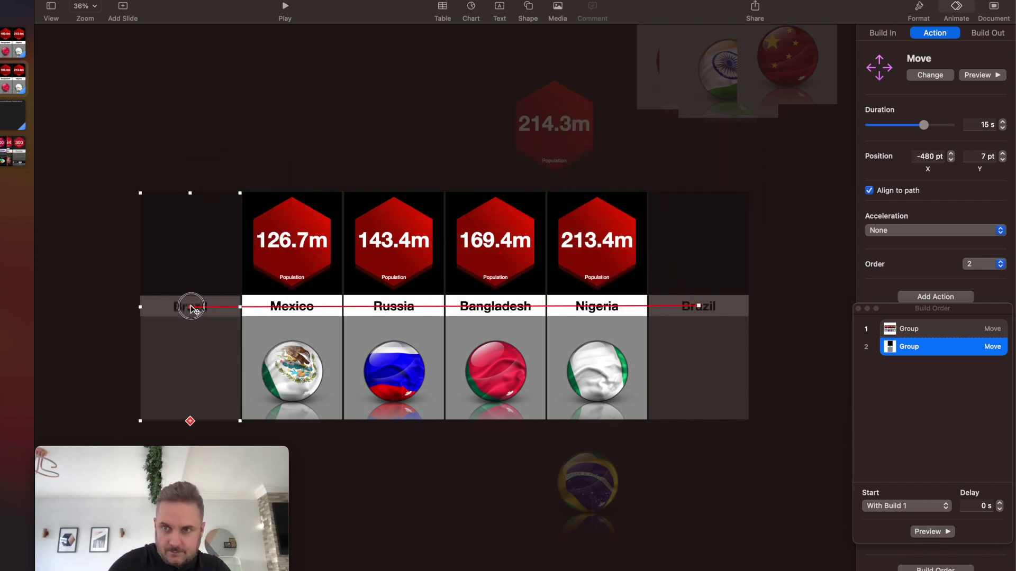
pyautogui.click(1002, 160)
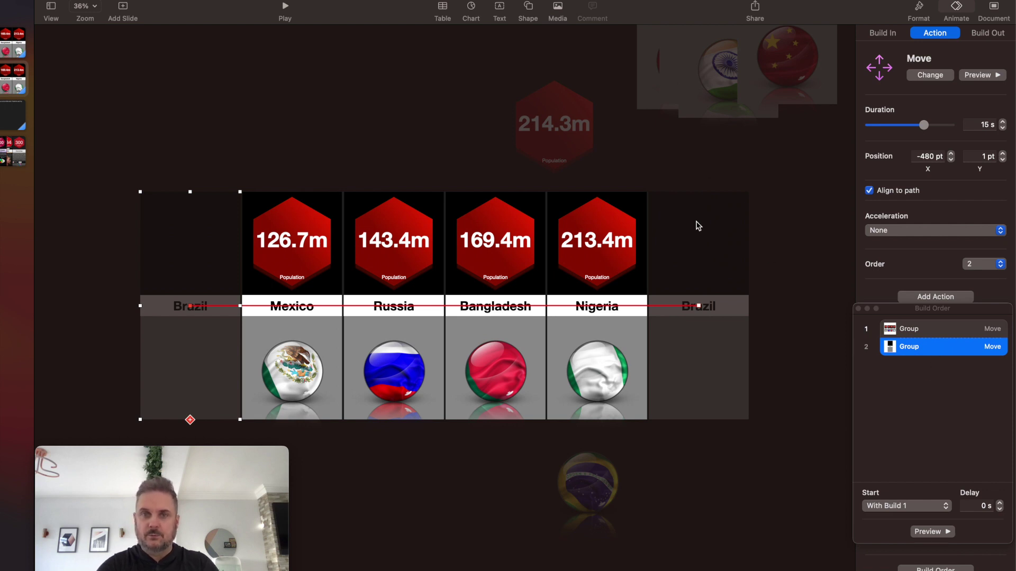
pyautogui.click(627, 158)
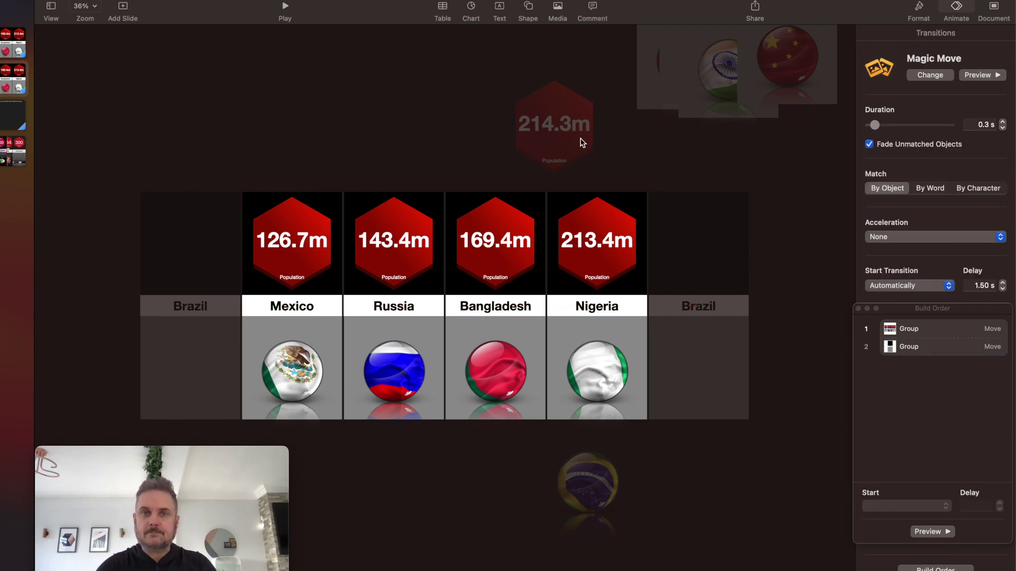
# Check the size and position settings of the population hexagon inside the Nigeria column.
pyautogui.click(565, 140)
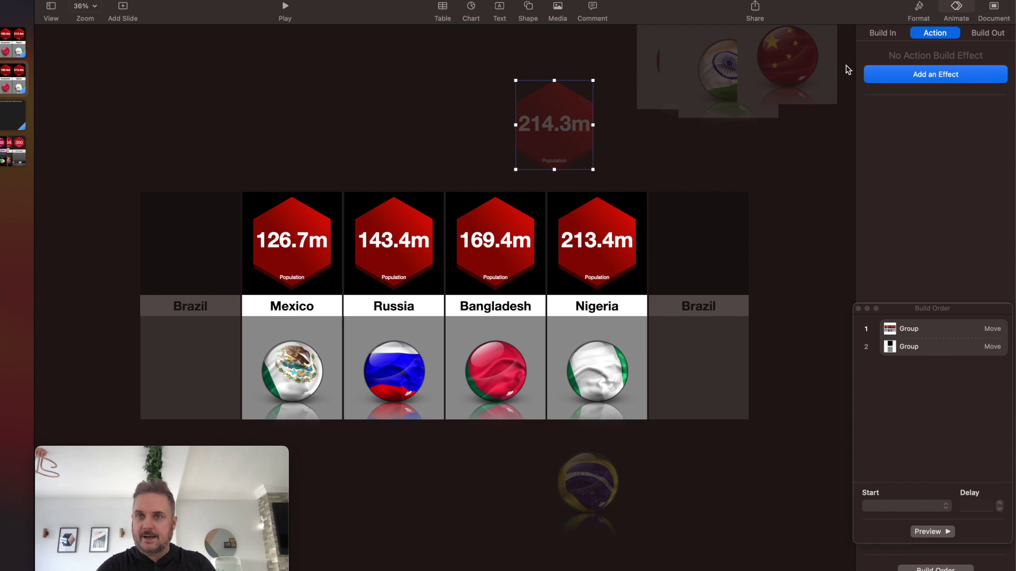
pyautogui.click(624, 270)
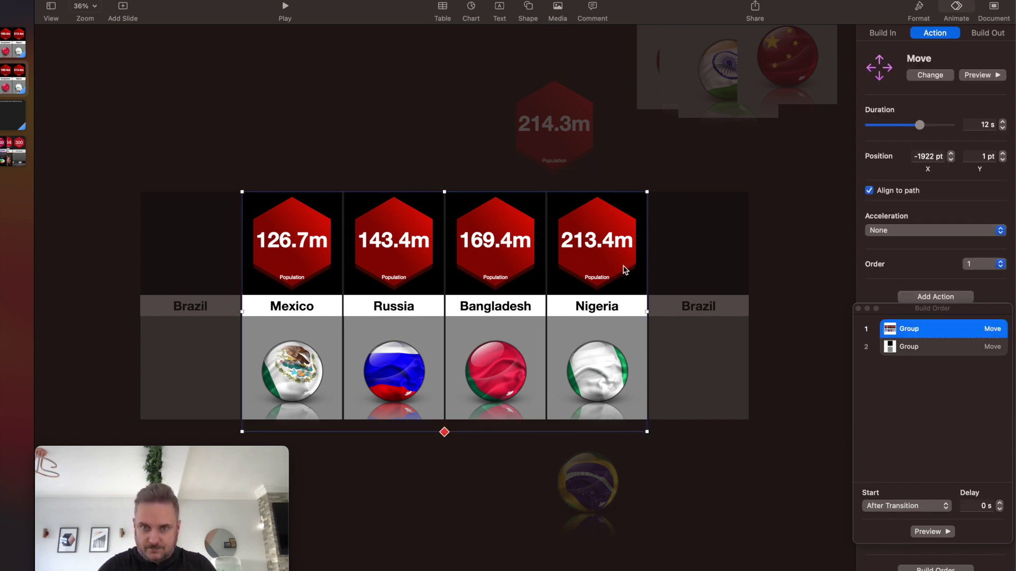
pyautogui.click(624, 270)
pyautogui.click(623, 269)
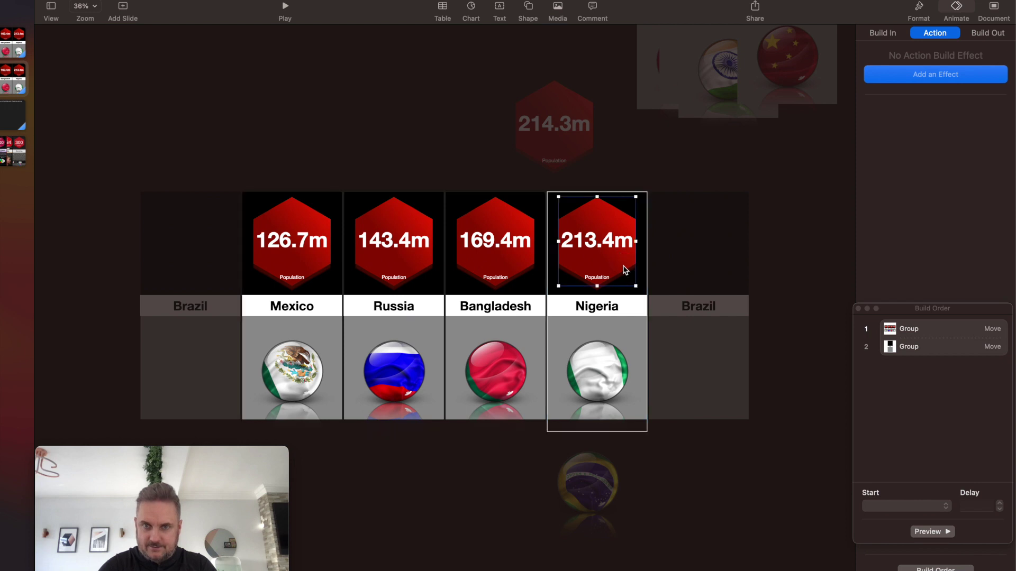
pyautogui.click(918, 9)
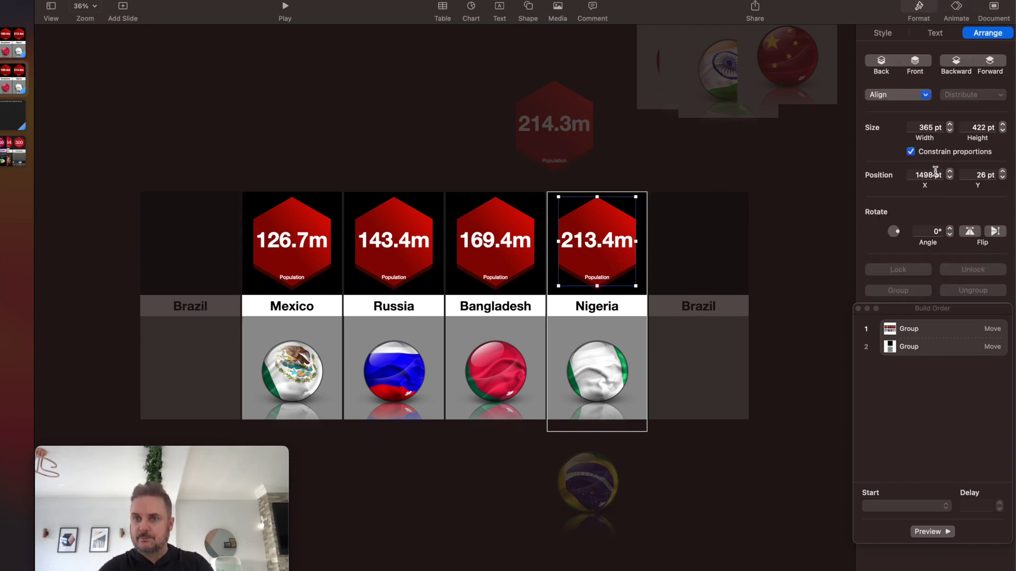
pyautogui.click(485, 95)
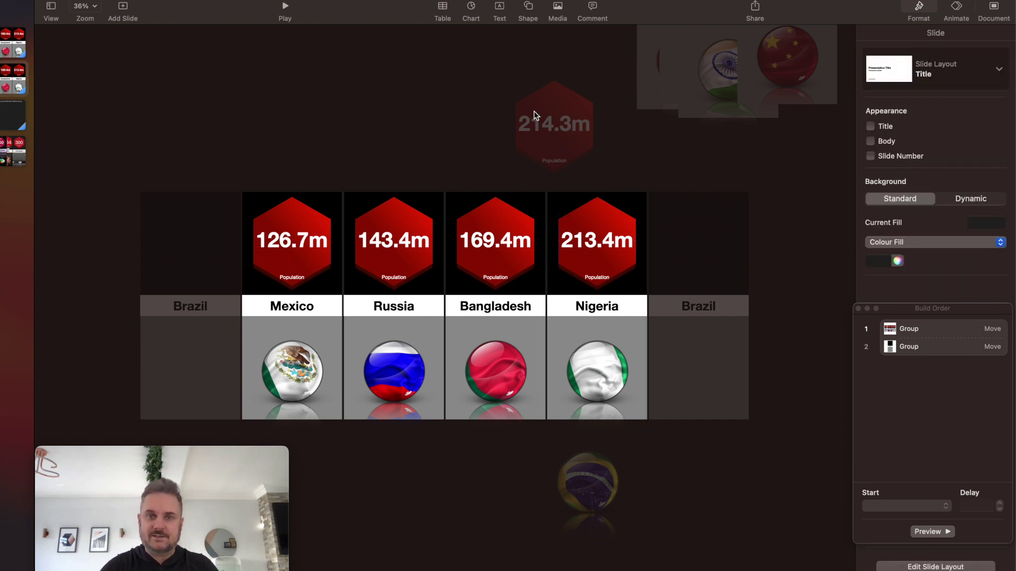
# Place the 214.3m hexagon group exactly over Nigeria's hexagon at X 1498 pt, Y 26 pt.
pyautogui.moveTo(552, 149); pyautogui.dragTo(586, 253)
pyautogui.click(950, 172)
pyautogui.click(949, 172)
pyautogui.click(949, 172)
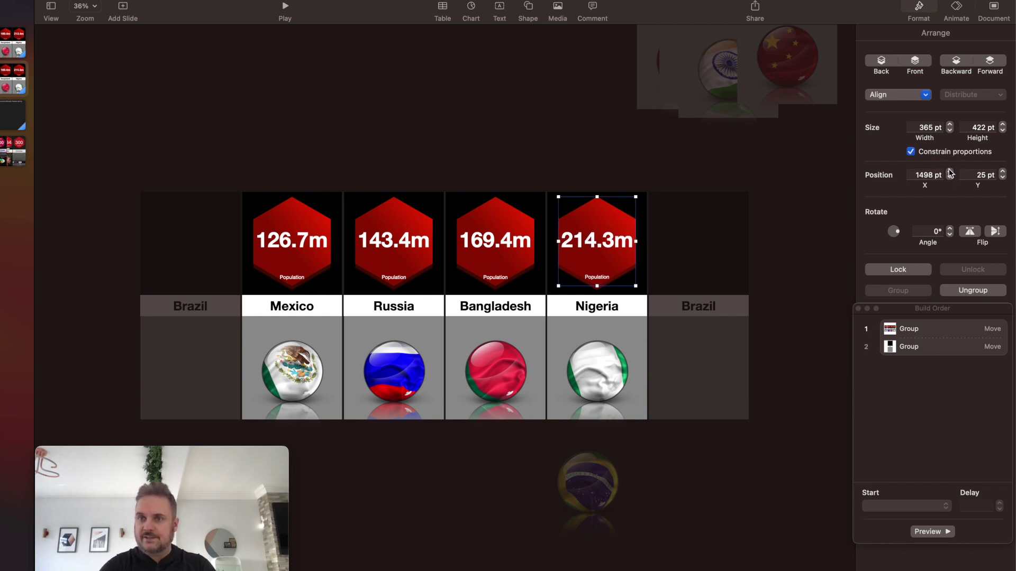
pyautogui.click(1003, 172)
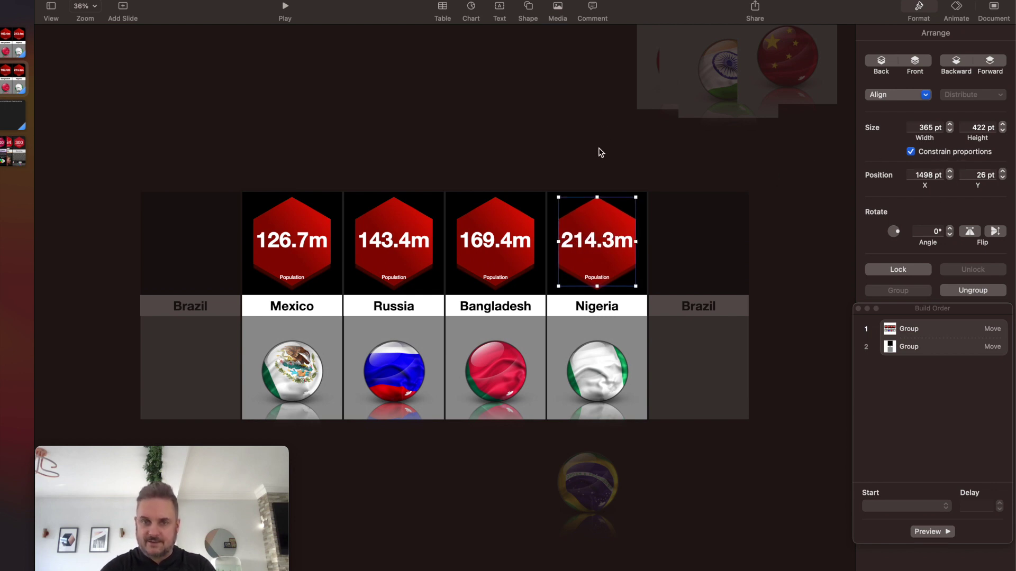
# Check the Nigeria flag's position and place the Brazil flag image over it at X 1453 pt, Y 681 pt.
pyautogui.click(602, 371)
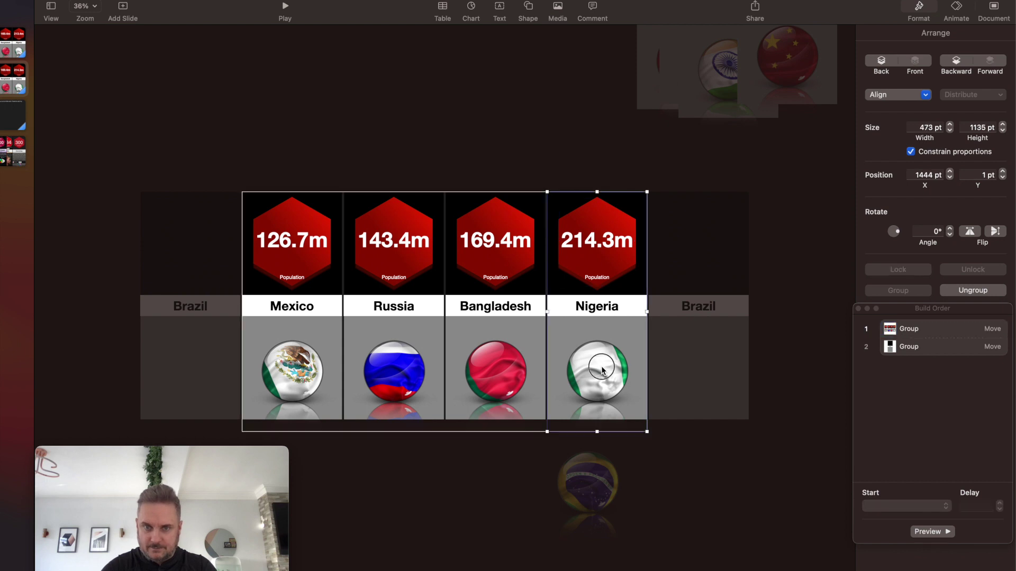
pyautogui.click(602, 371)
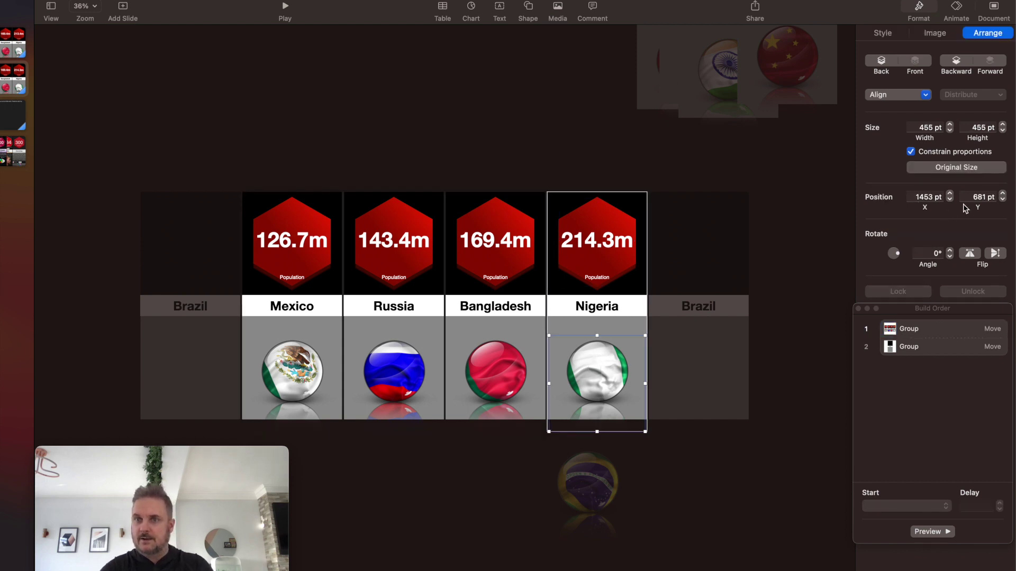
pyautogui.click(671, 477)
pyautogui.moveTo(593, 480); pyautogui.dragTo(601, 369)
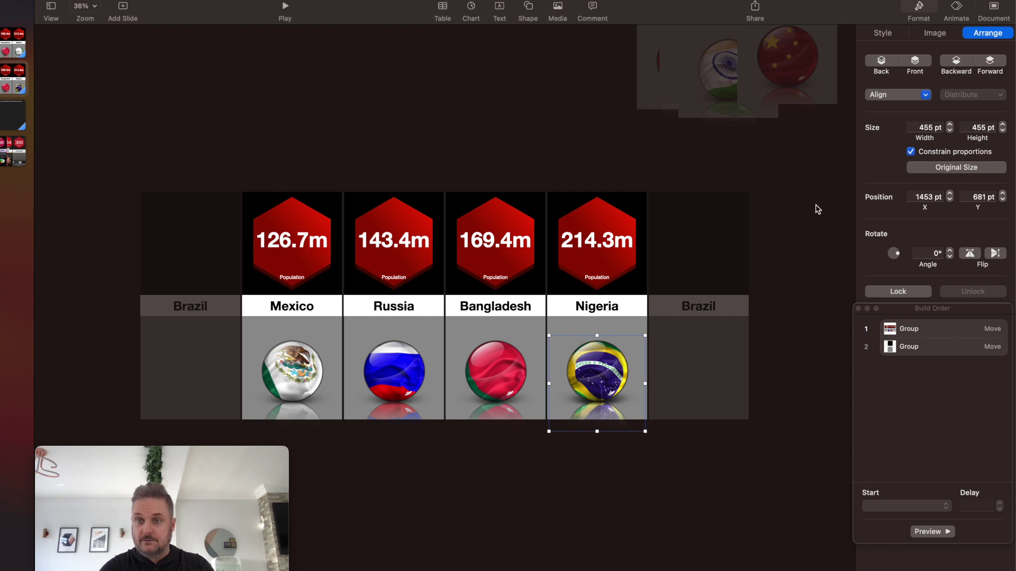
pyautogui.click(574, 96)
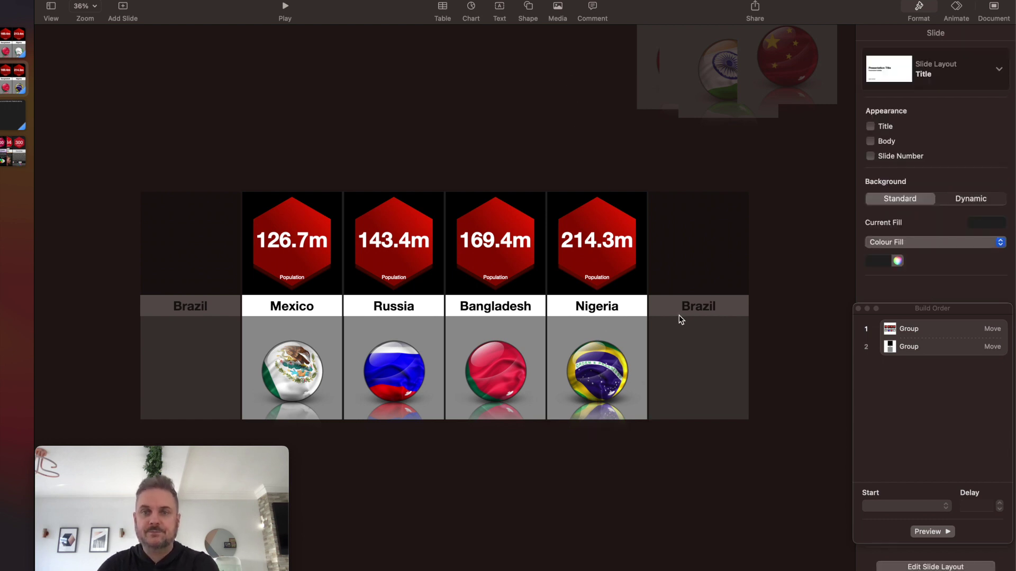
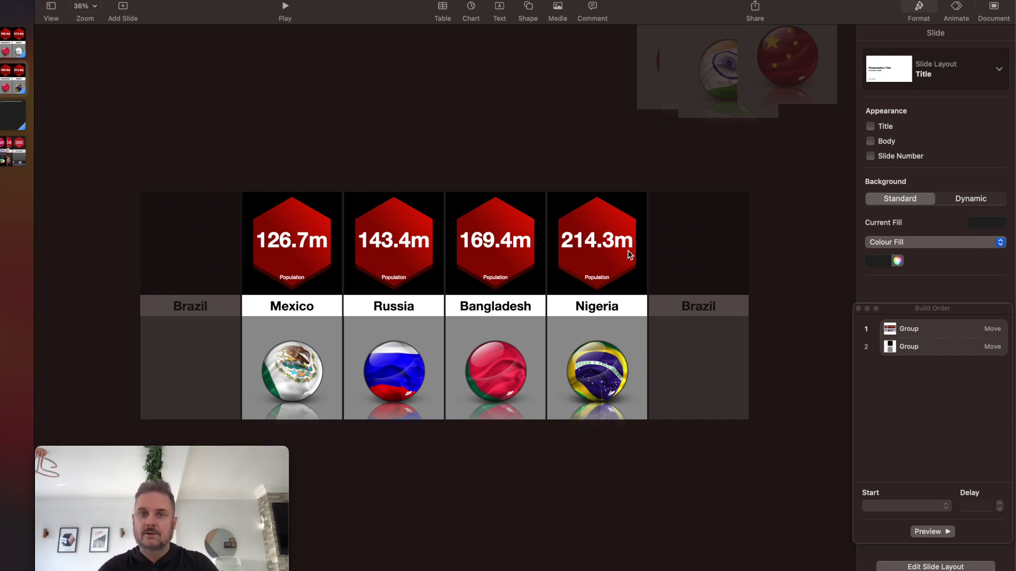
# Add a Pivot build-in effect lasting 1.5 s to the 214.3m hexagon group.
pyautogui.click(591, 253)
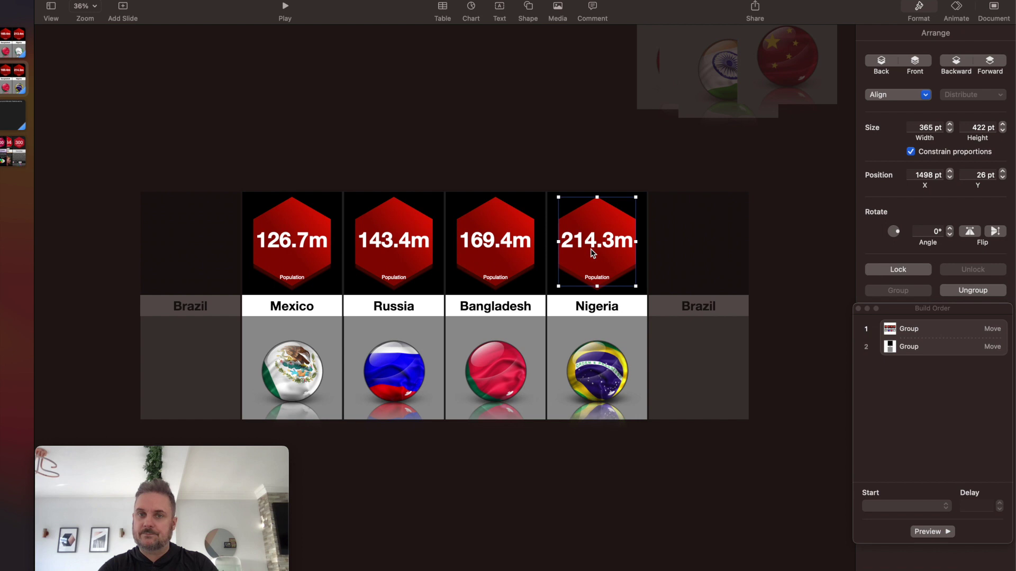
pyautogui.click(955, 11)
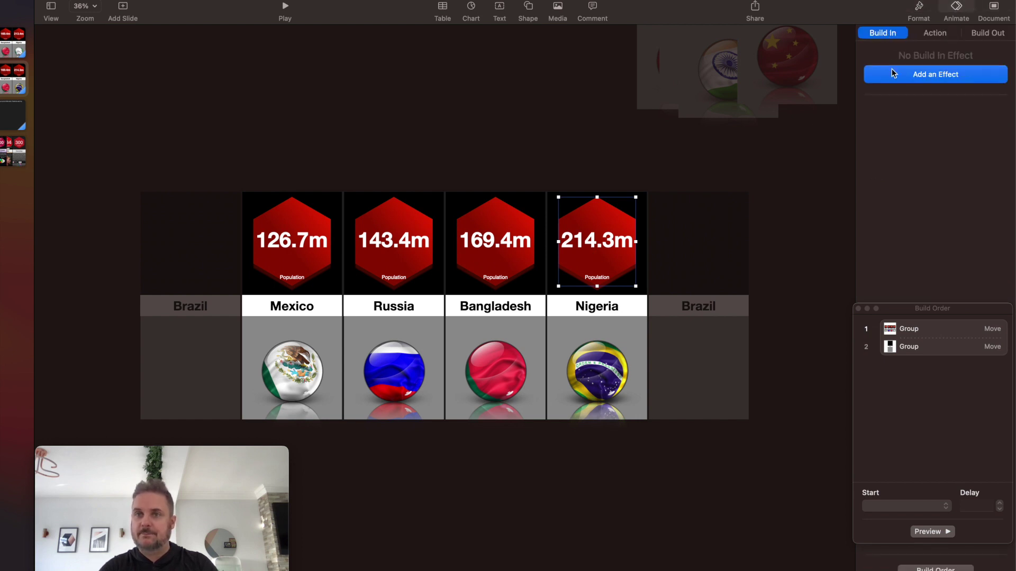
pyautogui.click(893, 76)
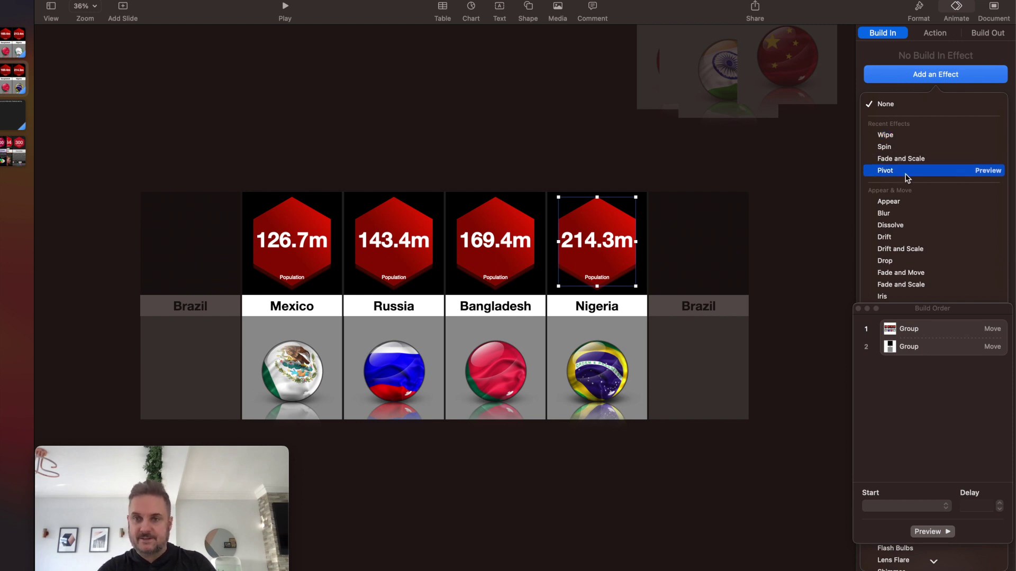
pyautogui.click(907, 172)
pyautogui.click(1002, 122)
pyautogui.click(1003, 123)
# Start the hexagon's Pivot effect with build 1 after a delay of 1.50 s.
pyautogui.click(899, 507)
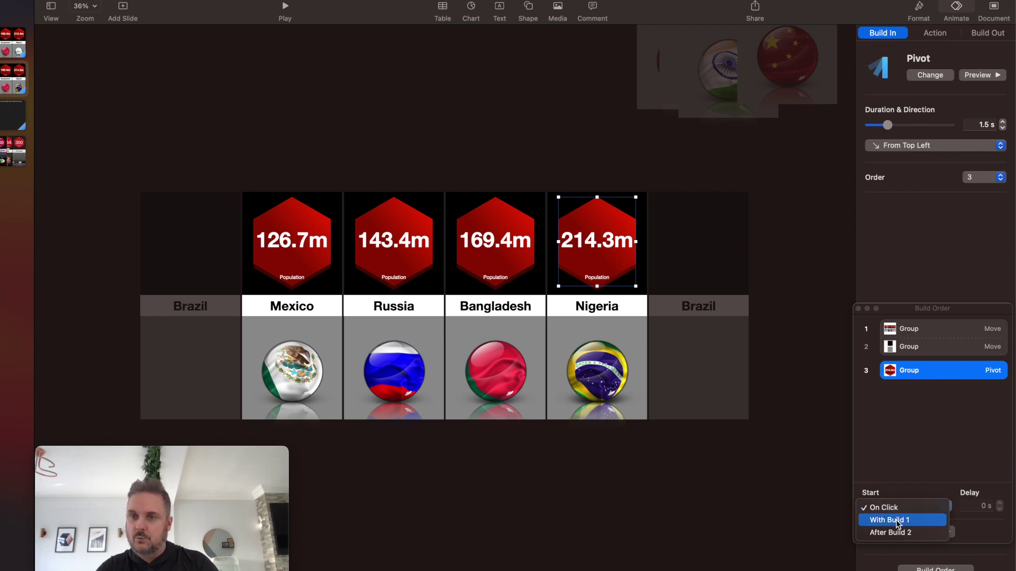
pyautogui.click(898, 523)
pyautogui.click(1000, 503)
pyautogui.click(1001, 503)
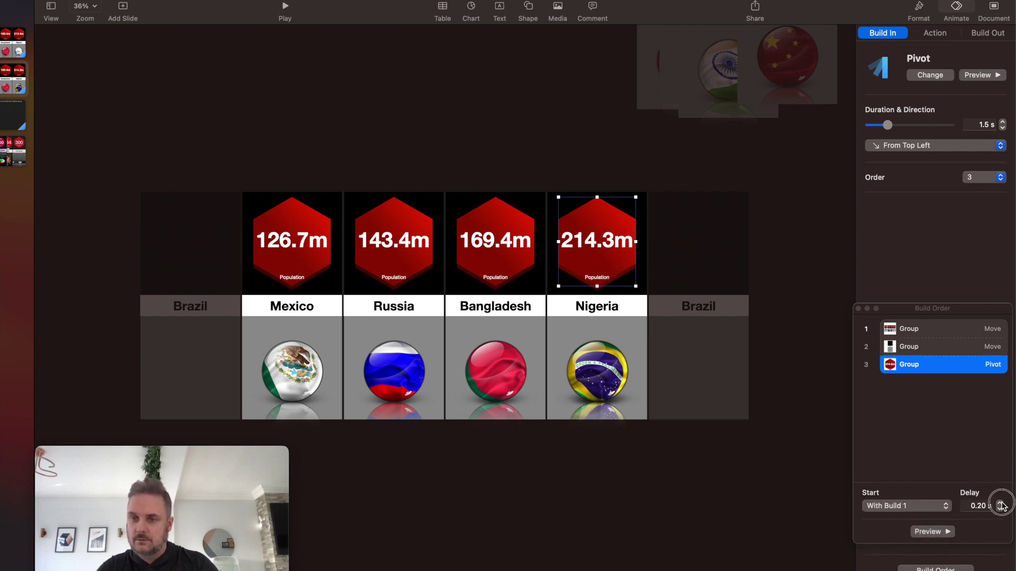
pyautogui.click(1000, 503)
pyautogui.click(1000, 503)
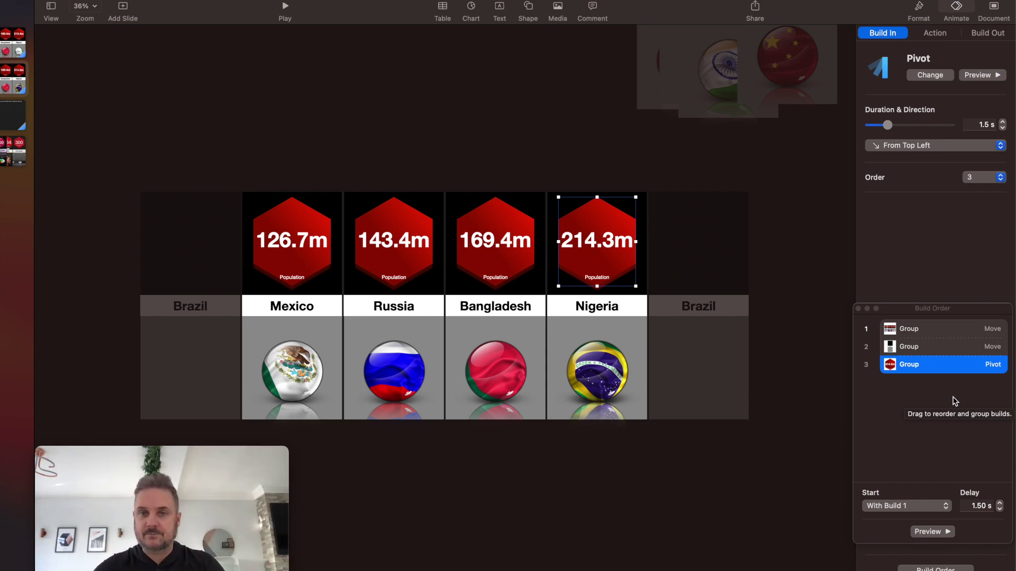
# Add a Spin build-in effect to the Brazil flag image and start it with build 1.
pyautogui.click(601, 372)
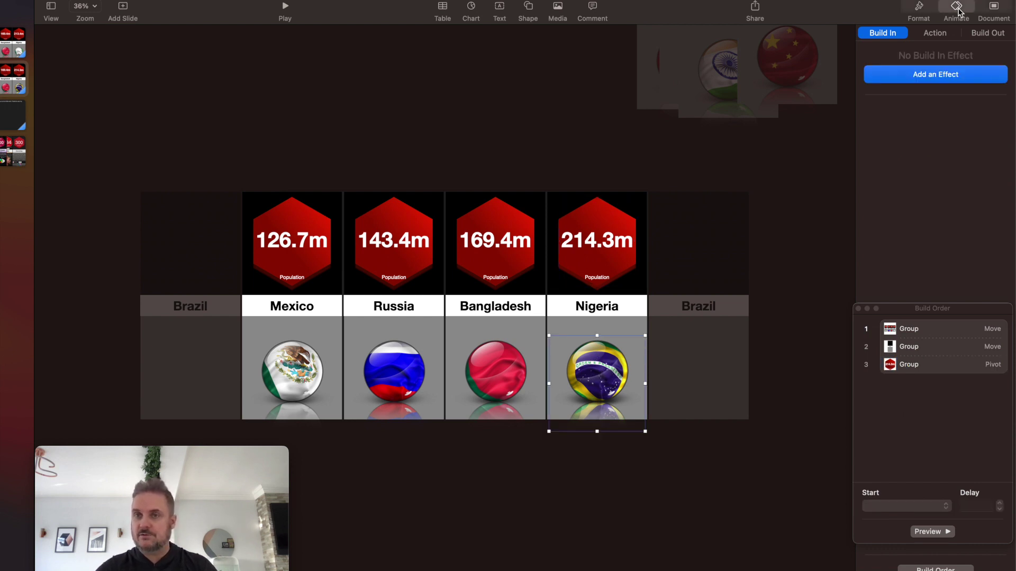
pyautogui.click(904, 80)
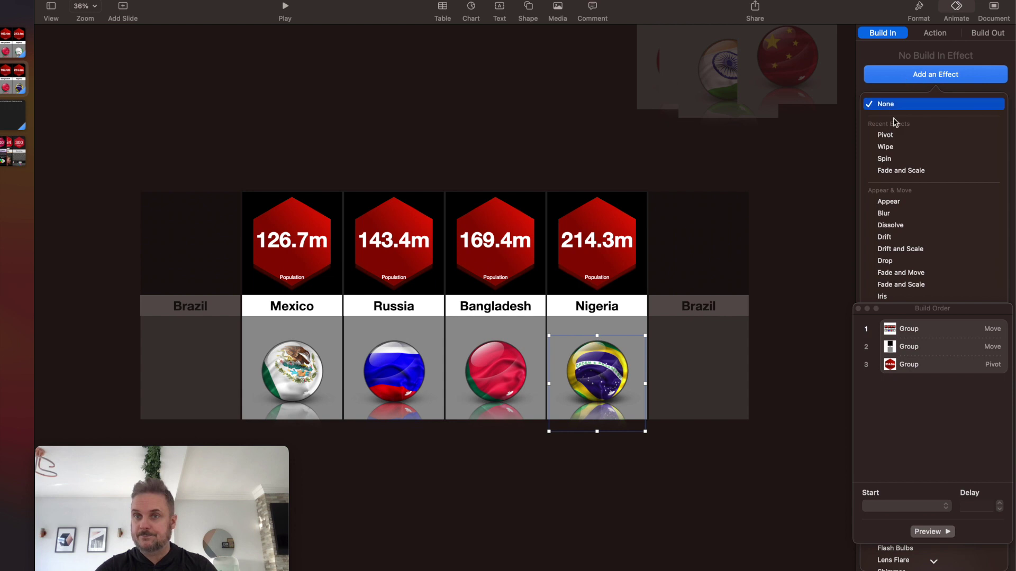
pyautogui.click(892, 157)
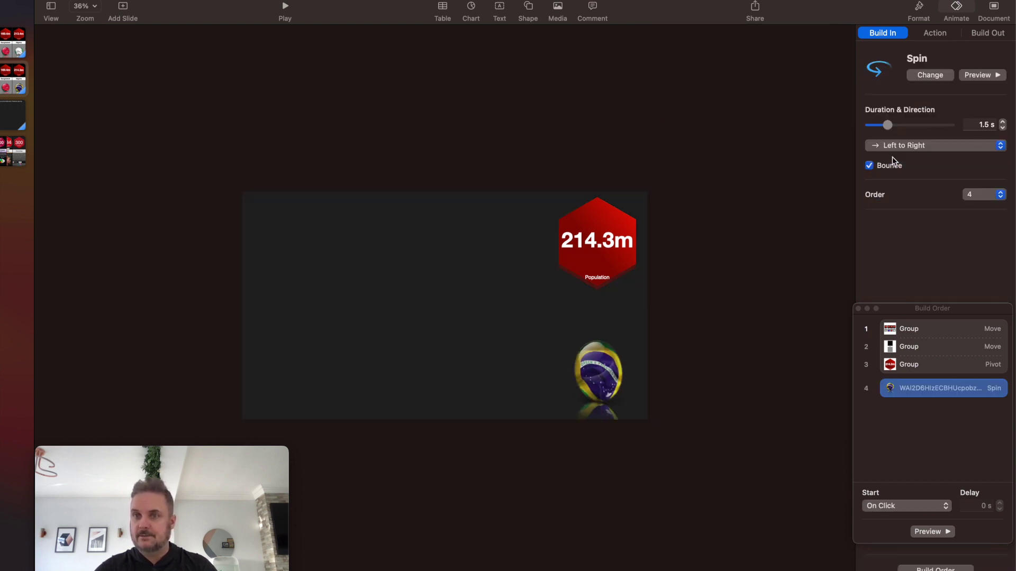
pyautogui.click(898, 508)
pyautogui.click(898, 520)
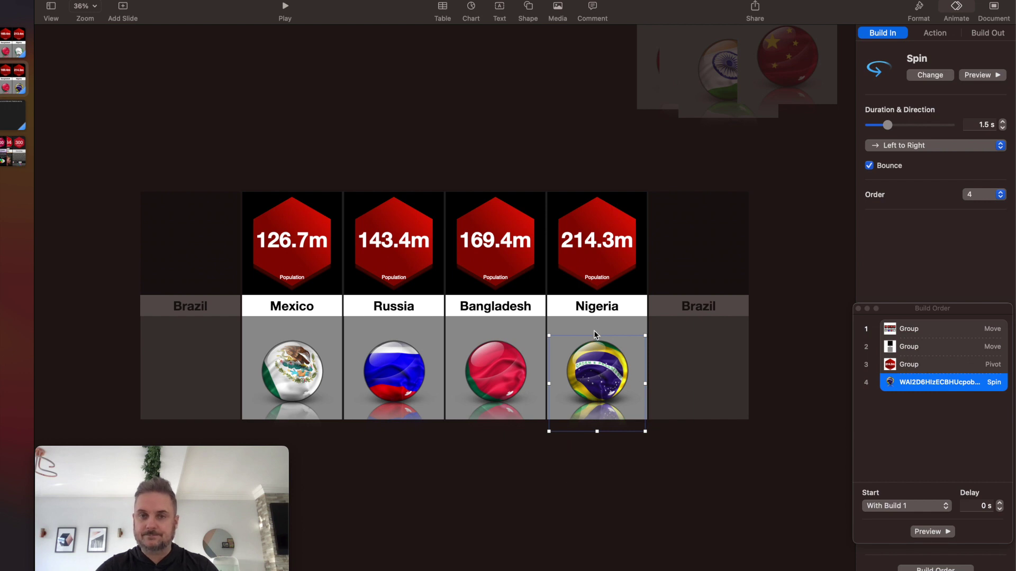
# Add a Move action lasting 12 s to the 214.3m hexagon group and align it to its path.
pyautogui.click(598, 254)
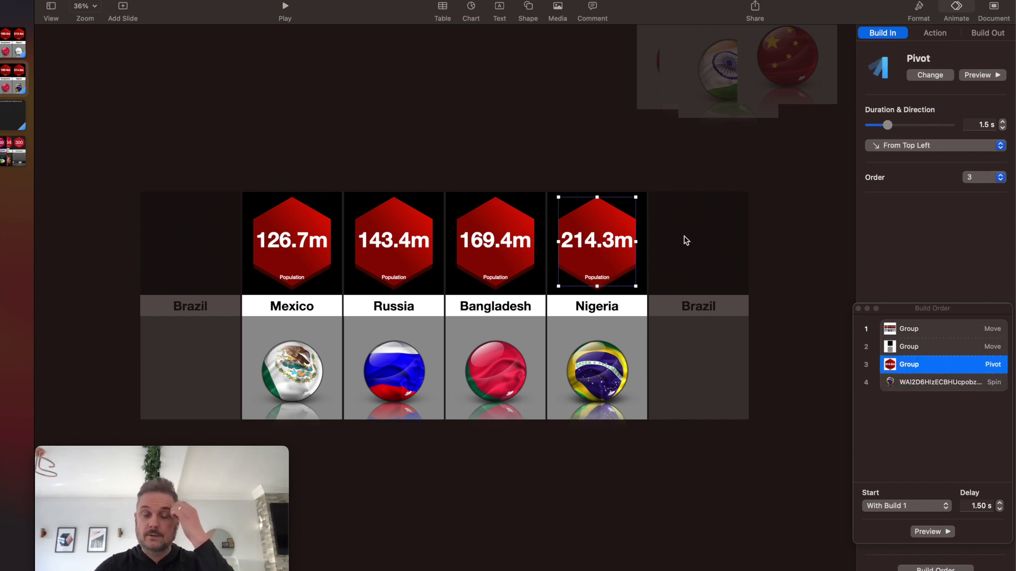
pyautogui.click(942, 32)
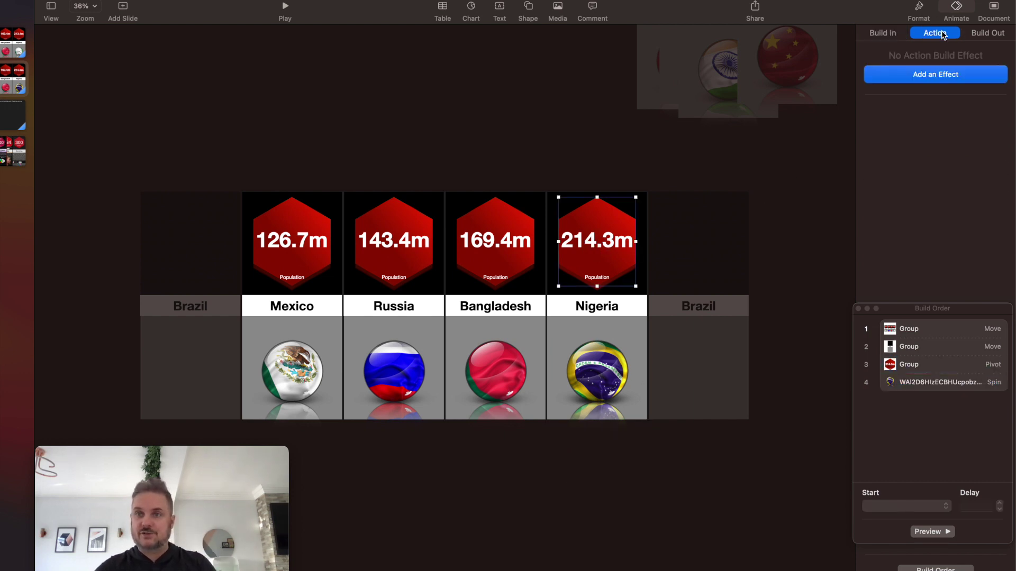
pyautogui.click(917, 77)
pyautogui.click(903, 136)
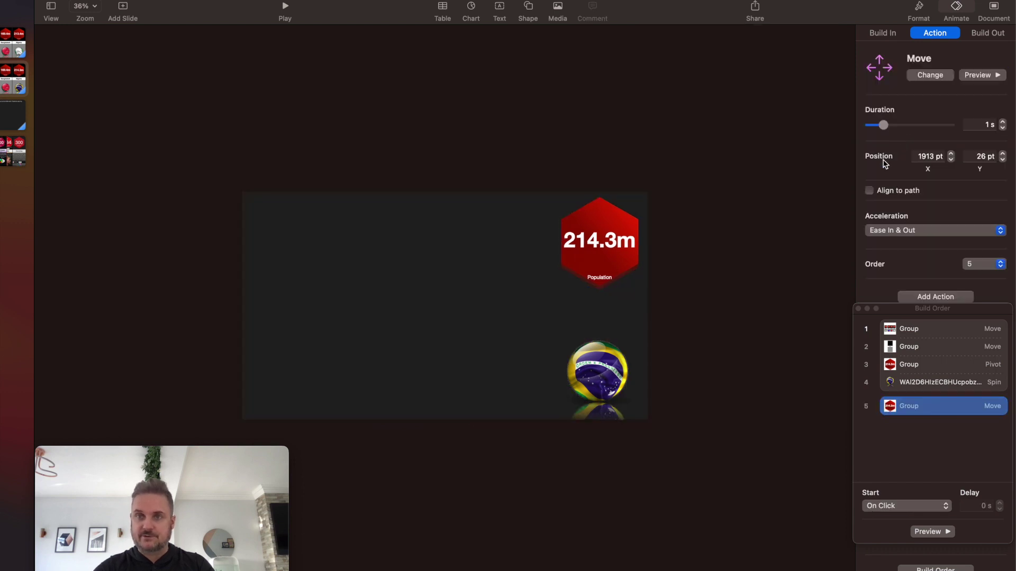
pyautogui.click(926, 126)
pyautogui.click(1002, 121)
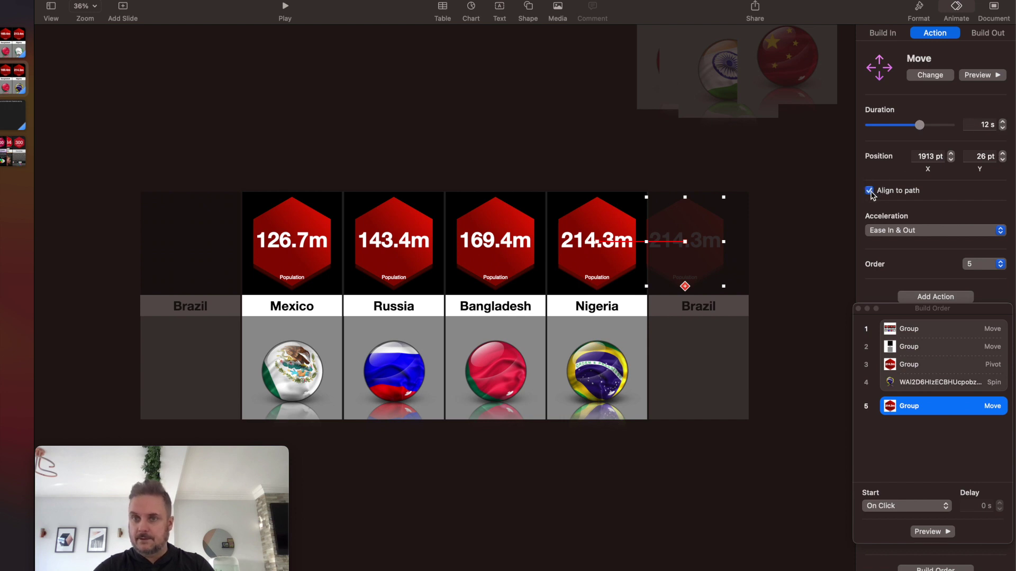
# Set the hexagon move's acceleration to None and start it after build 4.
pyautogui.click(879, 232)
pyautogui.click(879, 228)
pyautogui.click(889, 508)
pyautogui.click(894, 522)
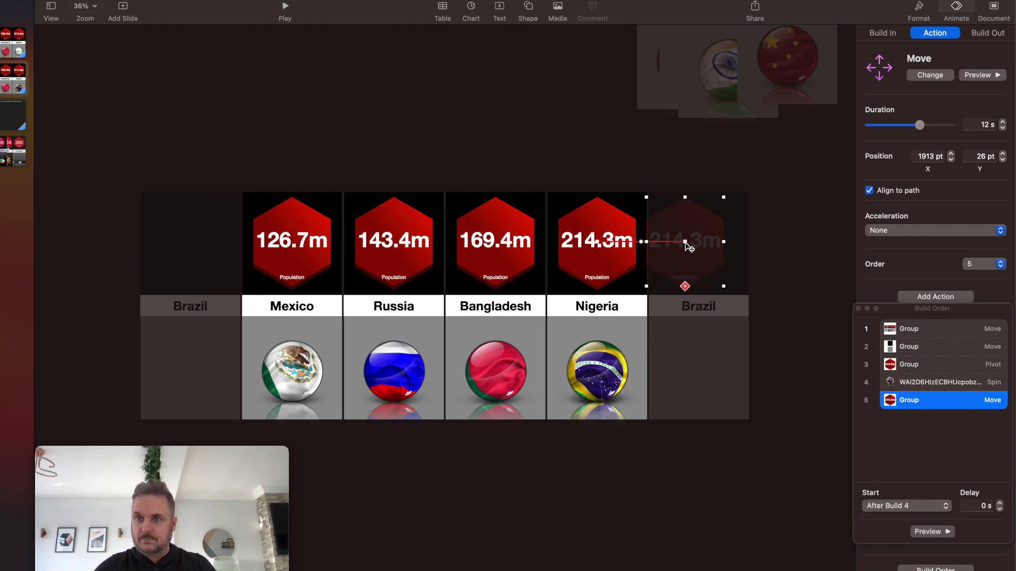
# Set the end point of the hexagon's move at X -420 pt, Y 26 pt, over the Brazil column beside Mexico.
pyautogui.moveTo(685, 241); pyautogui.dragTo(193, 243)
pyautogui.click(1002, 153)
pyautogui.click(1003, 153)
pyautogui.click(1003, 153)
pyautogui.click(1003, 153)
pyautogui.click(1003, 153)
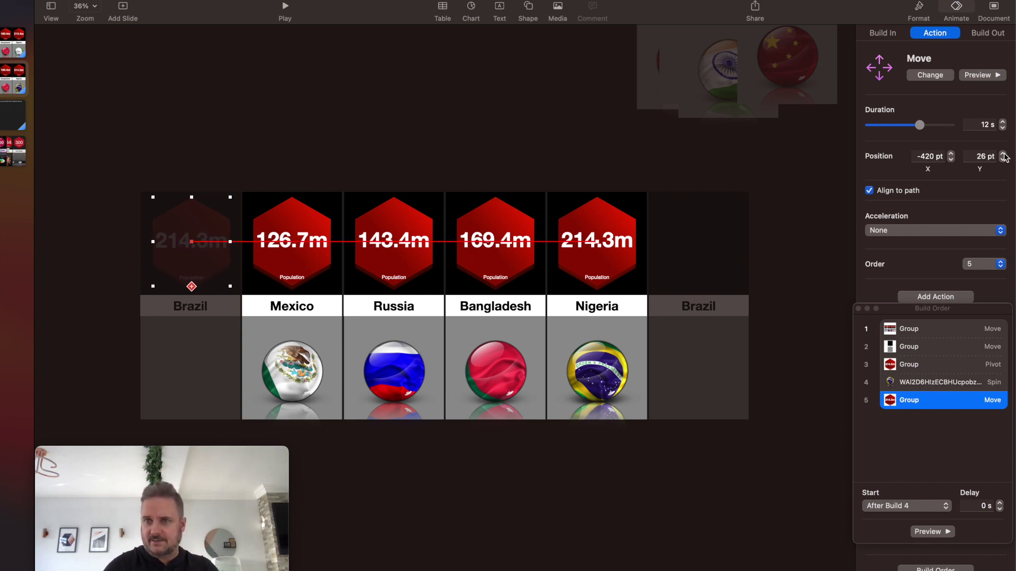
# Add a Move action lasting 12 s to the Brazil flag image, aligned to its path with acceleration None.
pyautogui.click(607, 385)
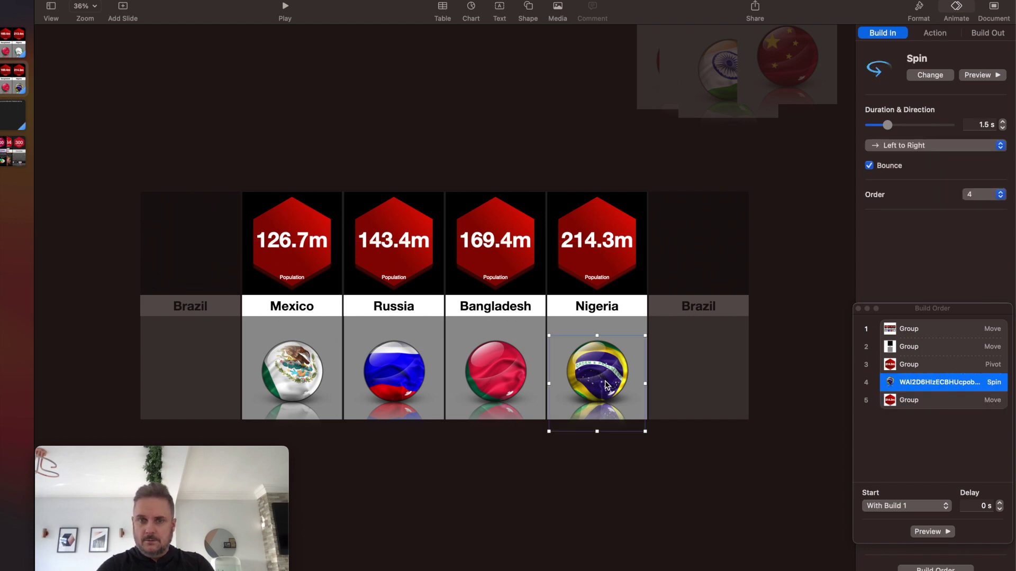
pyautogui.click(934, 33)
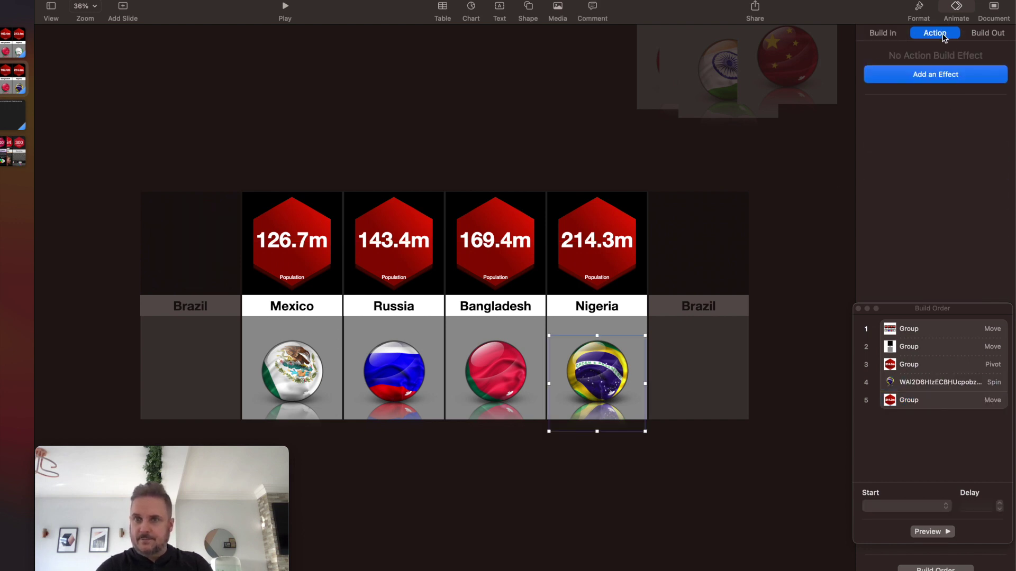
pyautogui.click(927, 75)
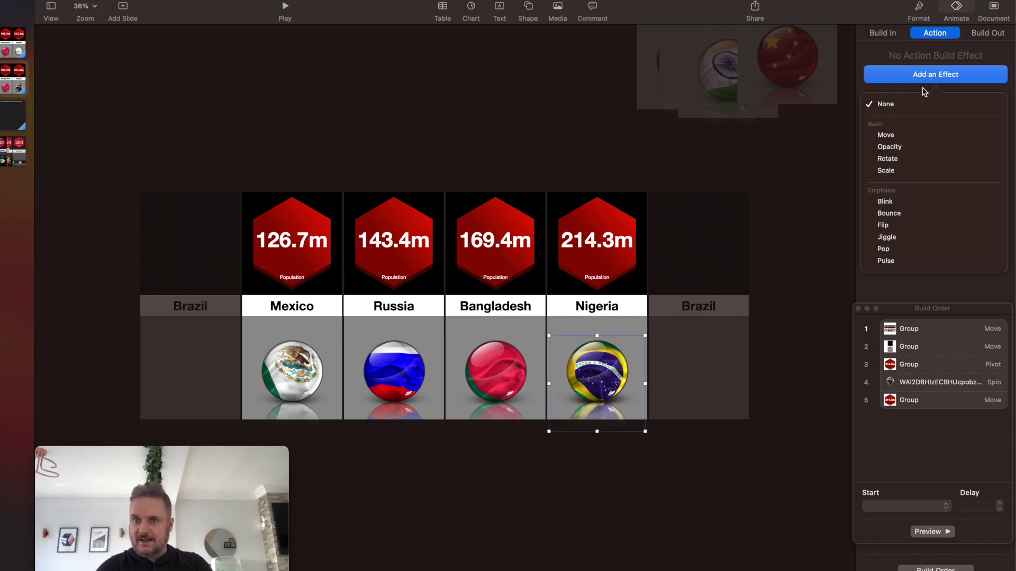
pyautogui.click(906, 139)
pyautogui.click(921, 126)
pyautogui.click(1002, 127)
pyautogui.click(869, 192)
pyautogui.click(878, 232)
pyautogui.click(882, 230)
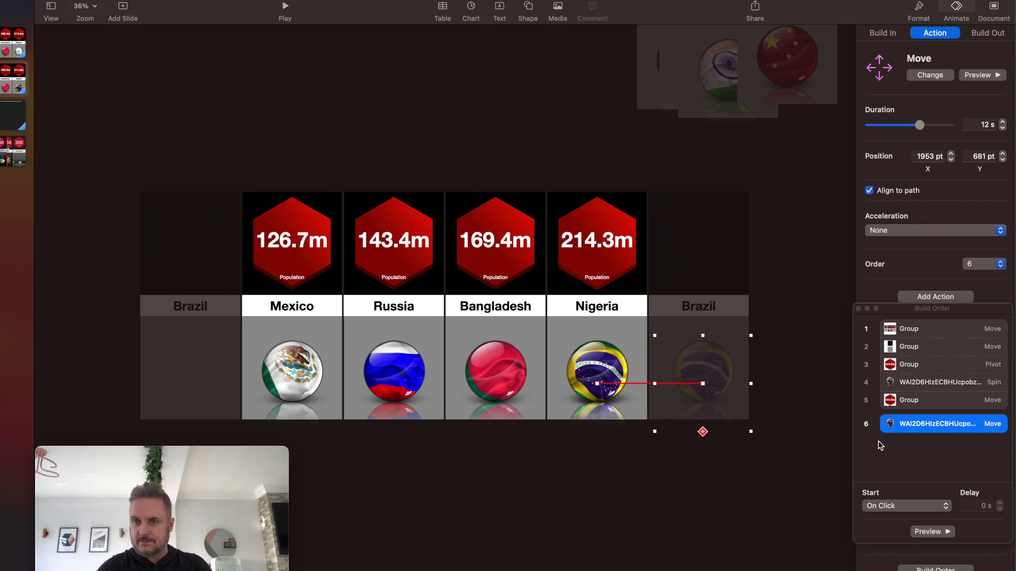
# Start the flag's move with build 5 and set its end point at X -468 pt, Y 681 pt, over the Brazil column beside Mexico.
pyautogui.click(887, 507)
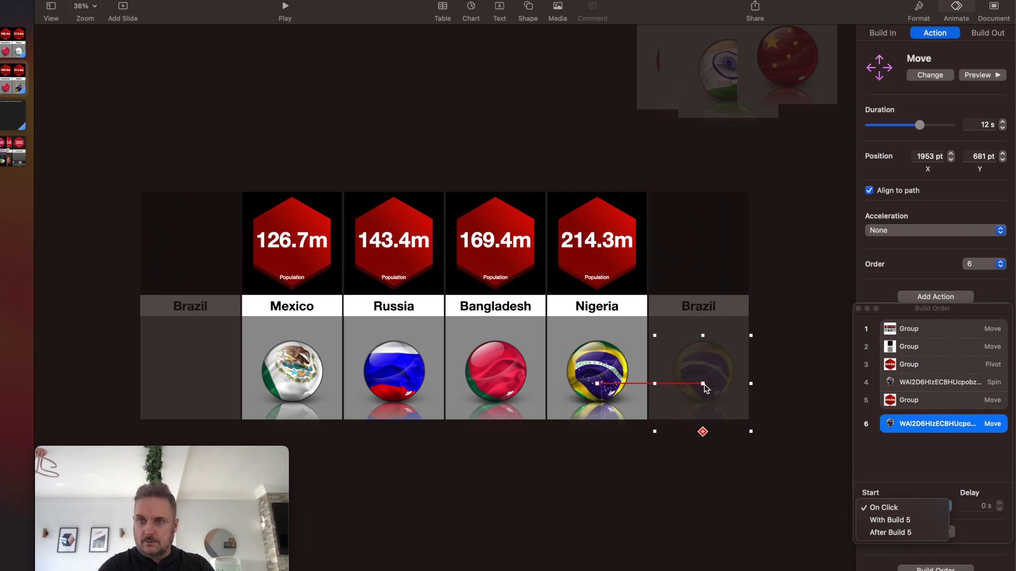
pyautogui.click(890, 520)
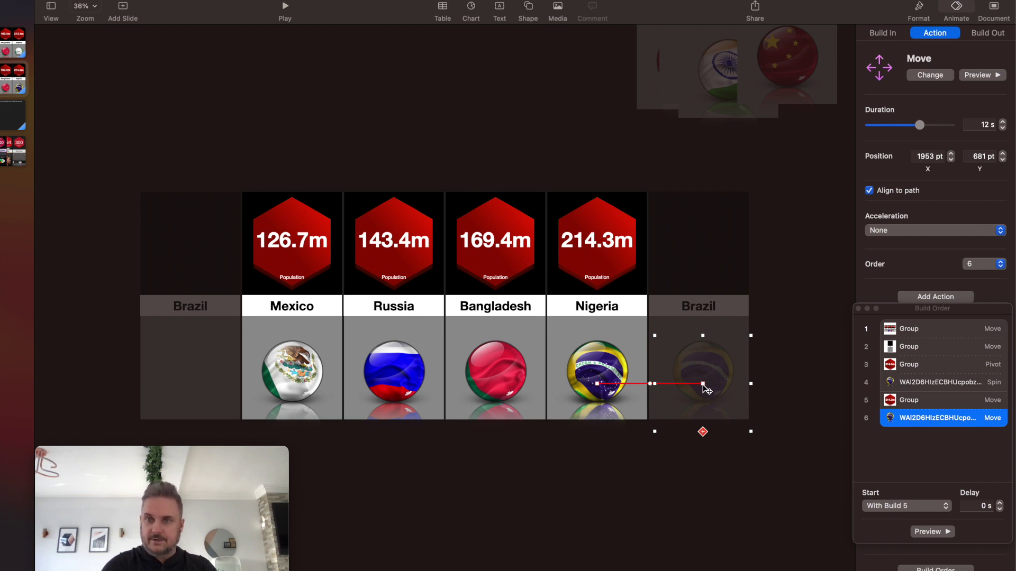
pyautogui.moveTo(703, 384); pyautogui.dragTo(191, 382)
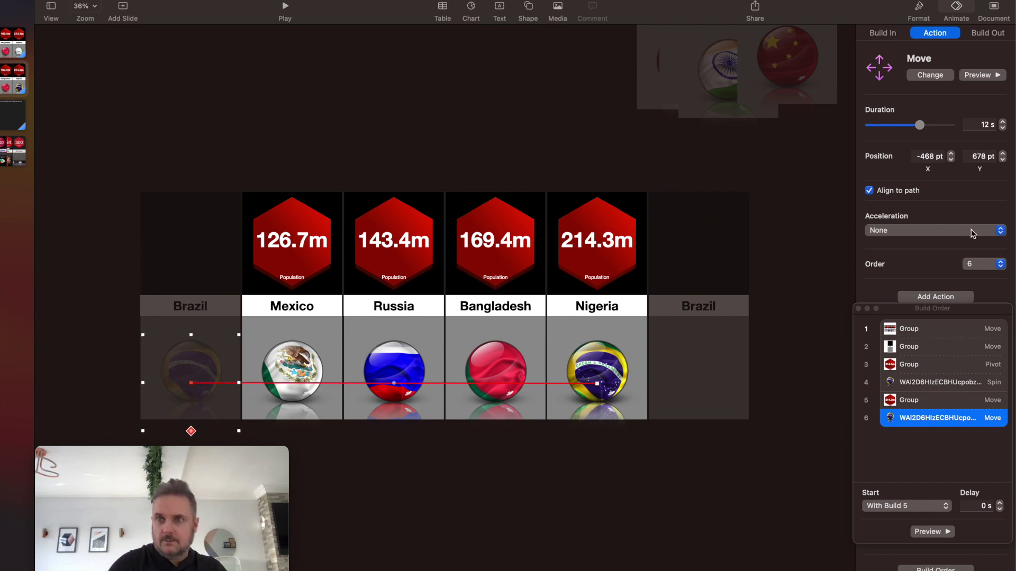
pyautogui.click(1002, 154)
pyautogui.click(1002, 153)
pyautogui.click(1002, 154)
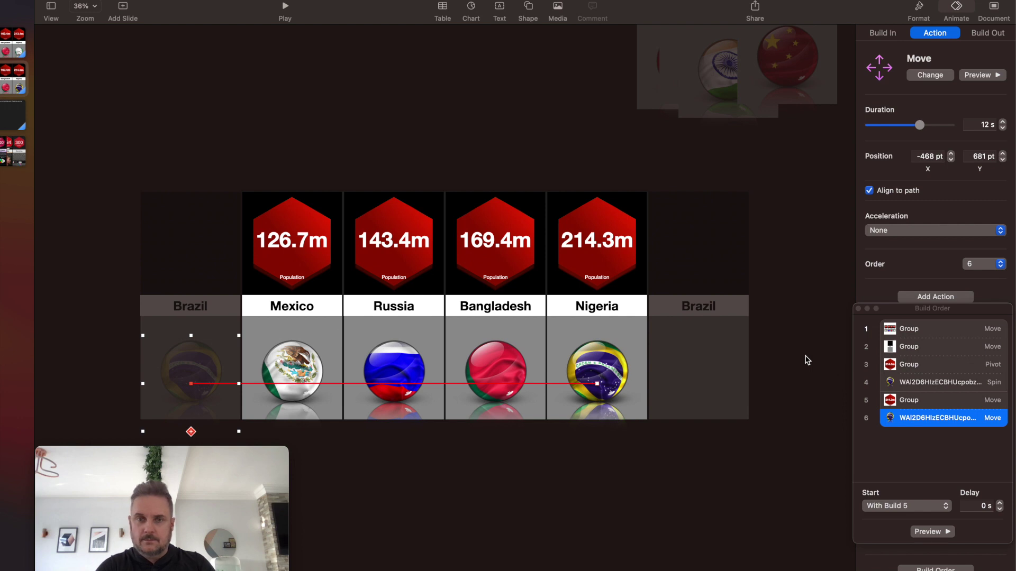
# Play the slide and check the effect and start settings of builds 2 to 6 in the build order.
pyautogui.click(284, 8)
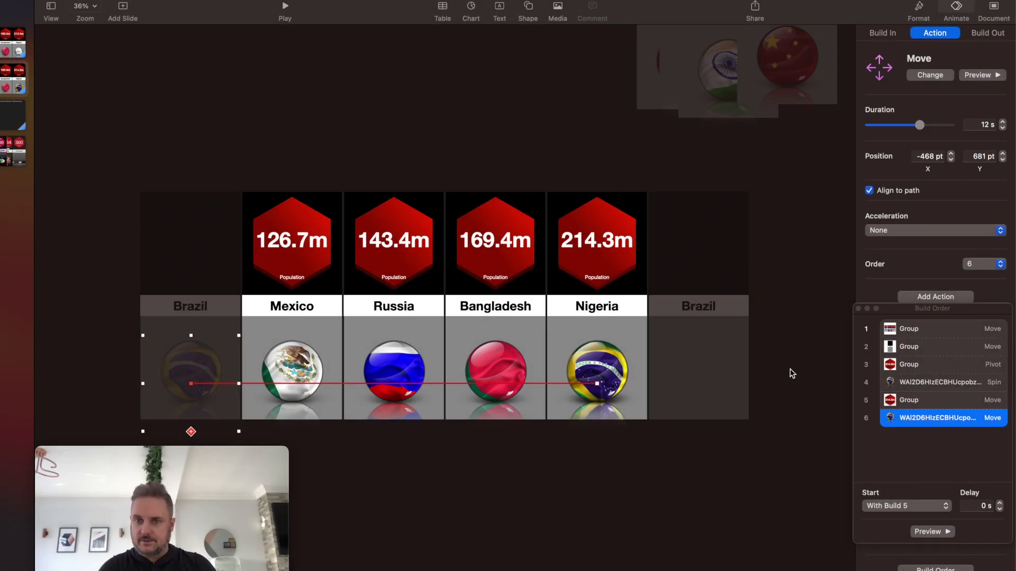
pyautogui.click(791, 370)
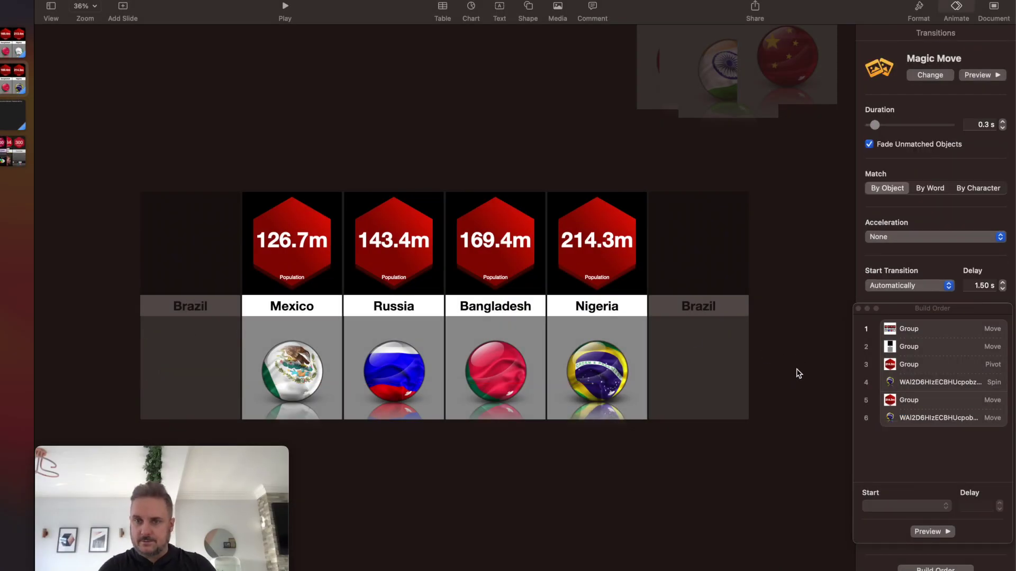
pyautogui.click(597, 373)
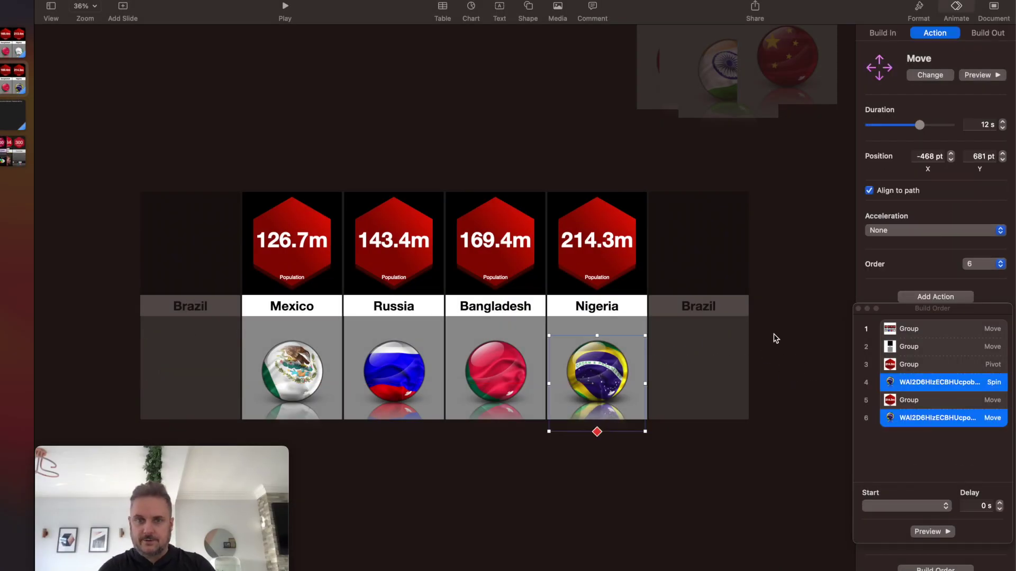
pyautogui.click(940, 349)
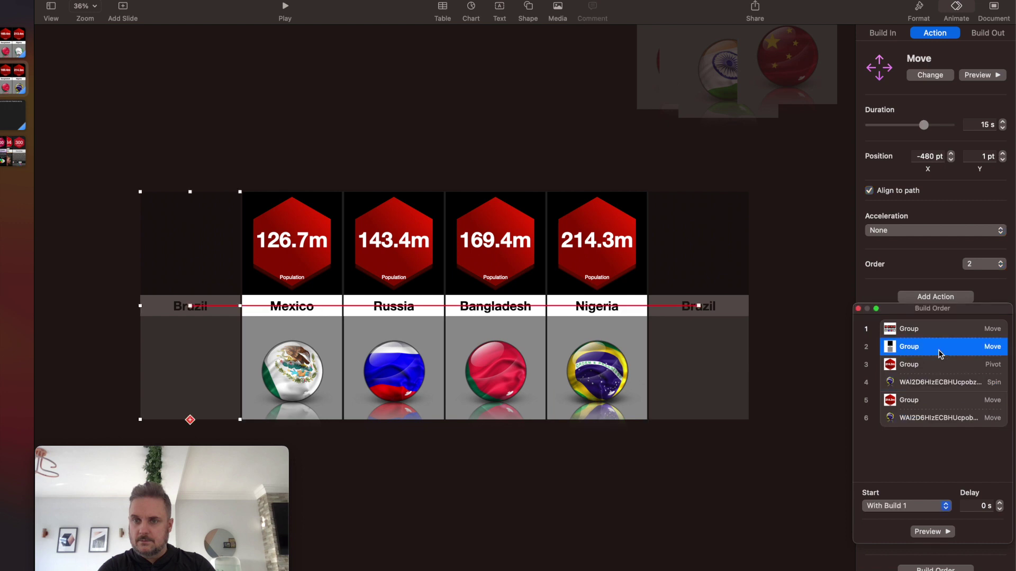
pyautogui.click(940, 365)
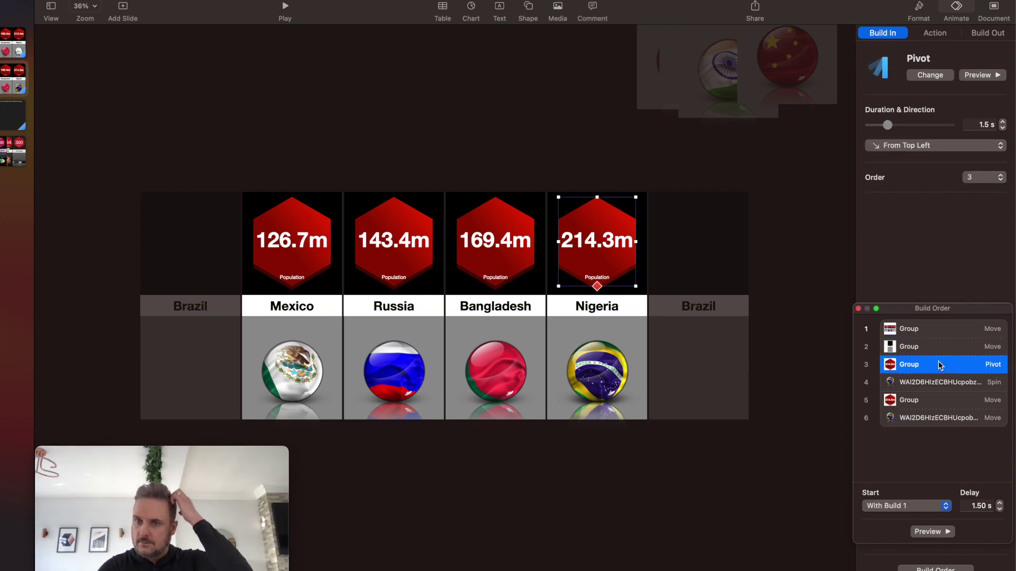
pyautogui.click(938, 381)
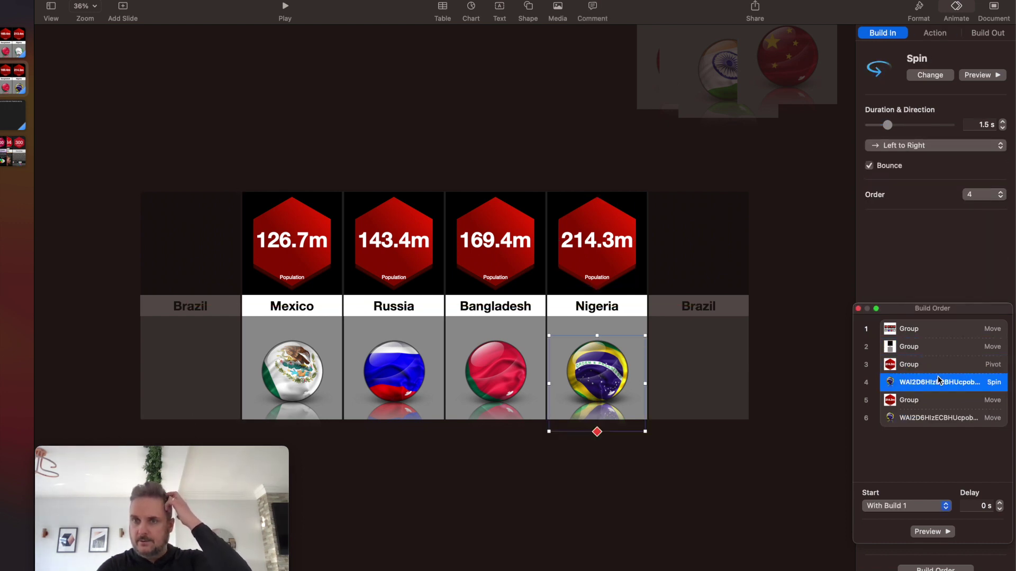
pyautogui.click(934, 399)
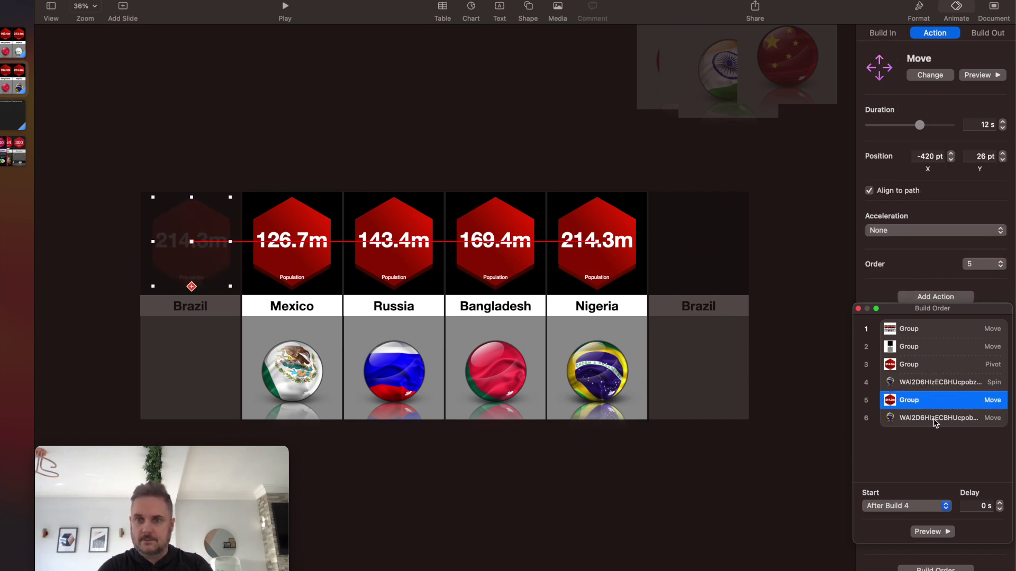
pyautogui.click(935, 418)
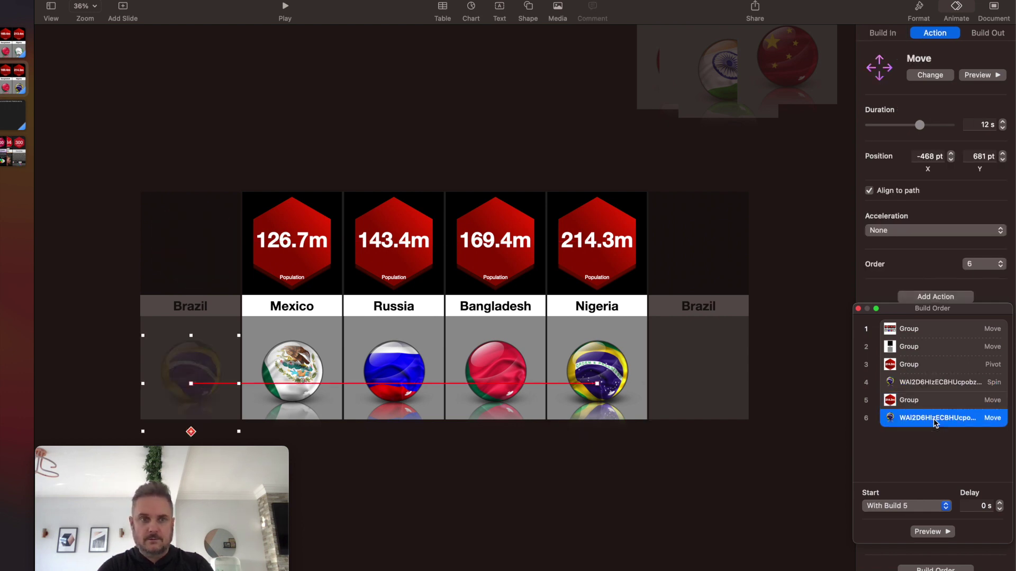
# Play the presentation from the preceding population slide to check the complete animation.
pyautogui.click(843, 322)
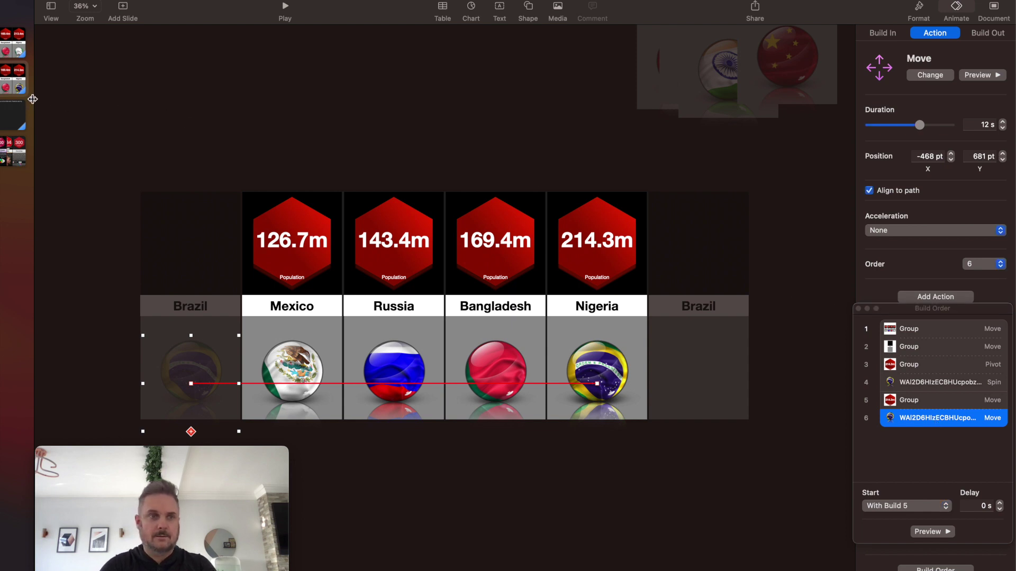
pyautogui.click(10, 52)
pyautogui.click(286, 7)
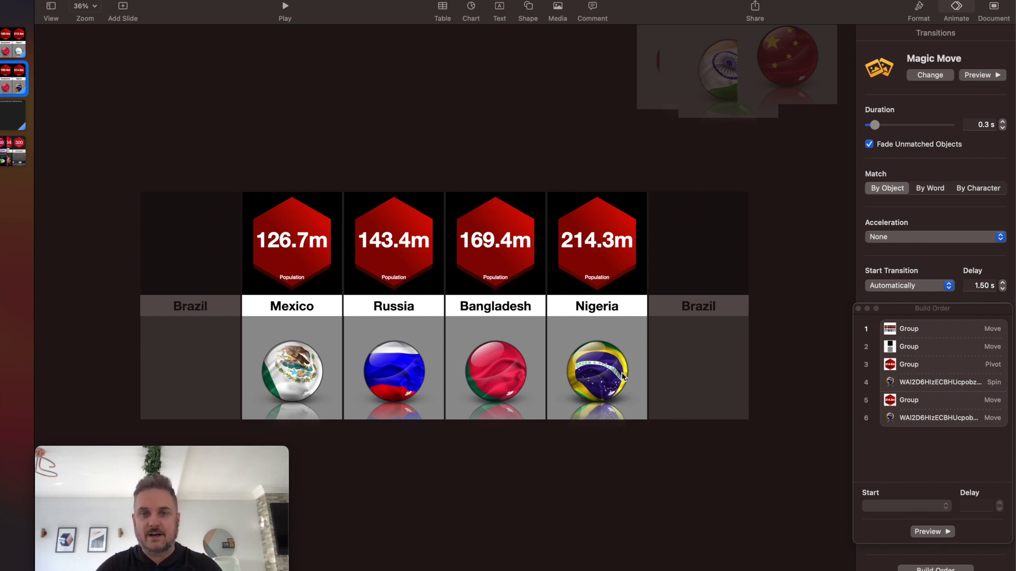
# Copy and paste the 214.3m hexagon group, placing the copy above the Nigeria column outside the slide.
pyautogui.rightClick(602, 261)
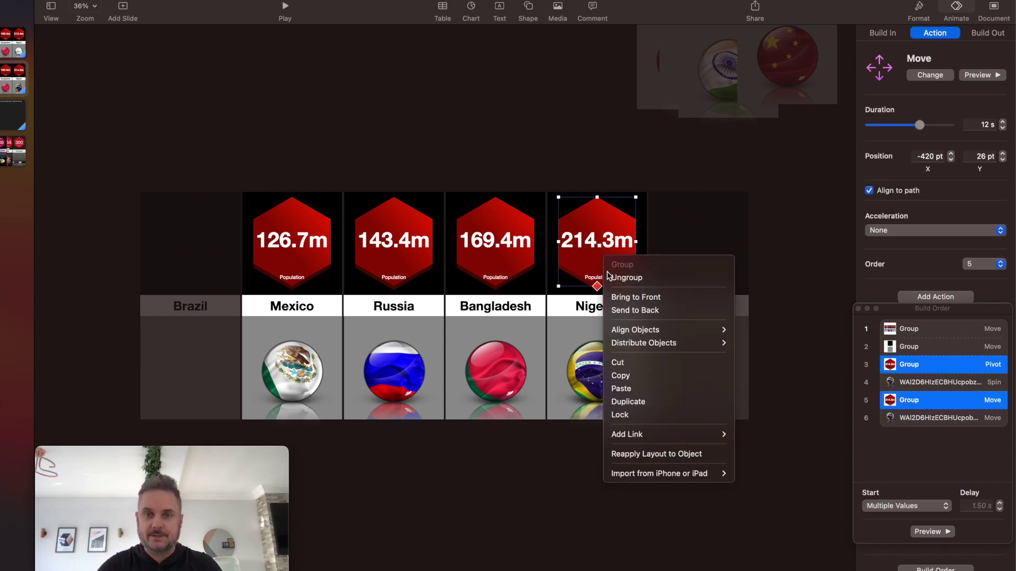
pyautogui.click(635, 374)
pyautogui.rightClick(591, 257)
pyautogui.click(614, 383)
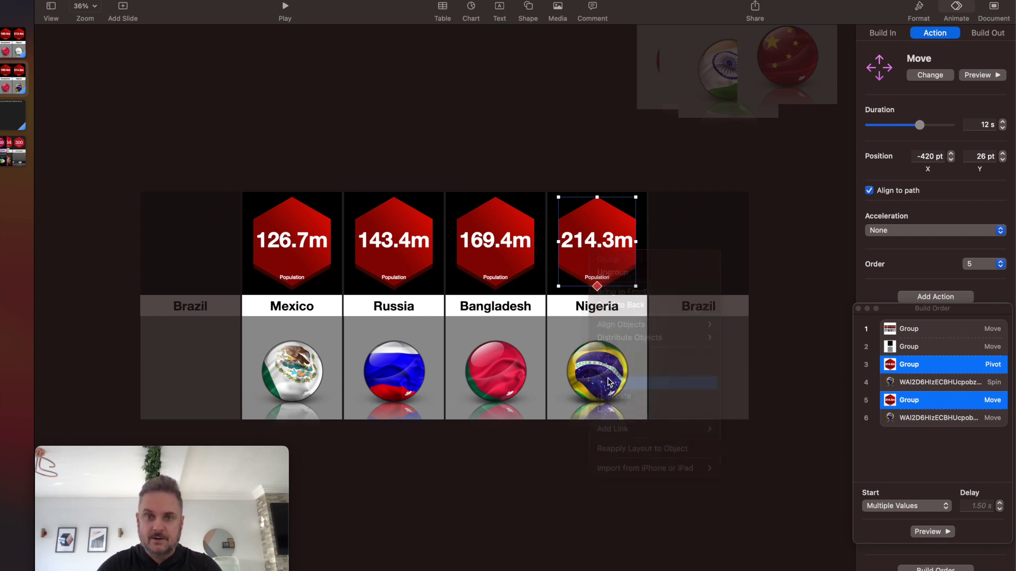
pyautogui.moveTo(592, 275); pyautogui.dragTo(593, 129)
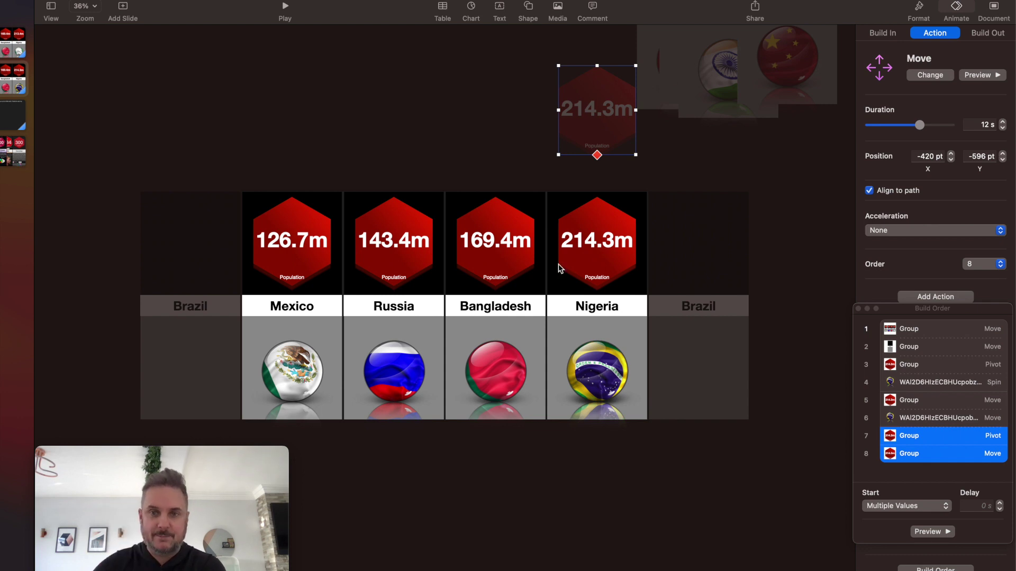
# Copy the off-slide Brazil column group beside Nigeria and paste the copy at the same place.
pyautogui.rightClick(708, 362)
pyautogui.click(721, 474)
pyautogui.rightClick(697, 349)
pyautogui.click(709, 474)
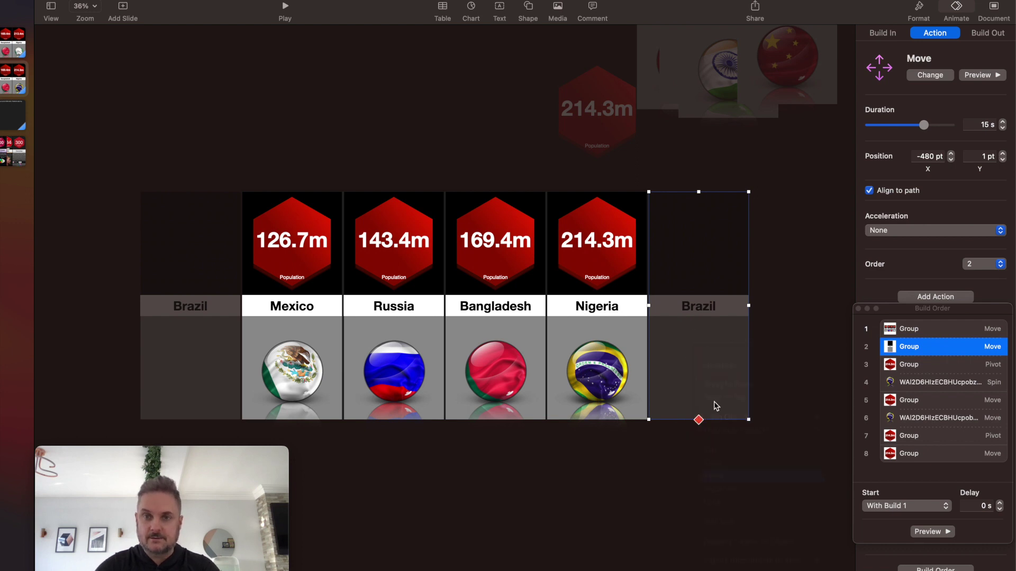
pyautogui.moveTo(713, 371); pyautogui.dragTo(715, 374)
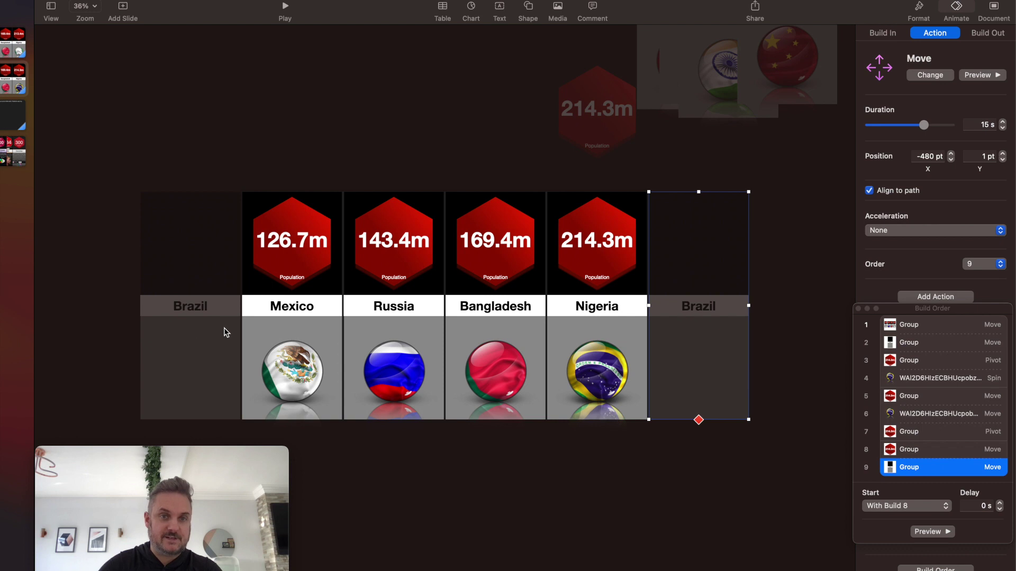
pyautogui.click(597, 104)
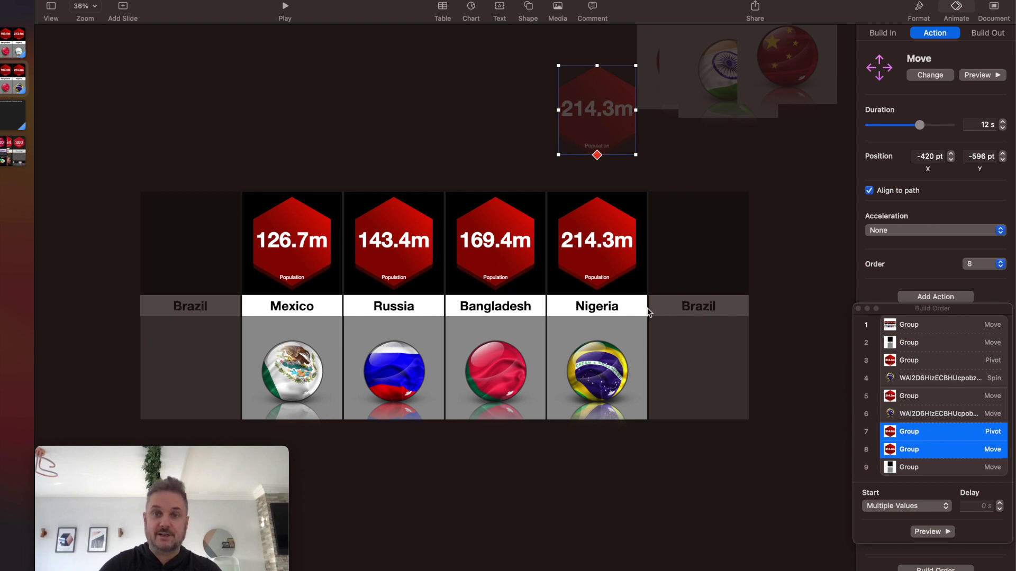
pyautogui.click(614, 113)
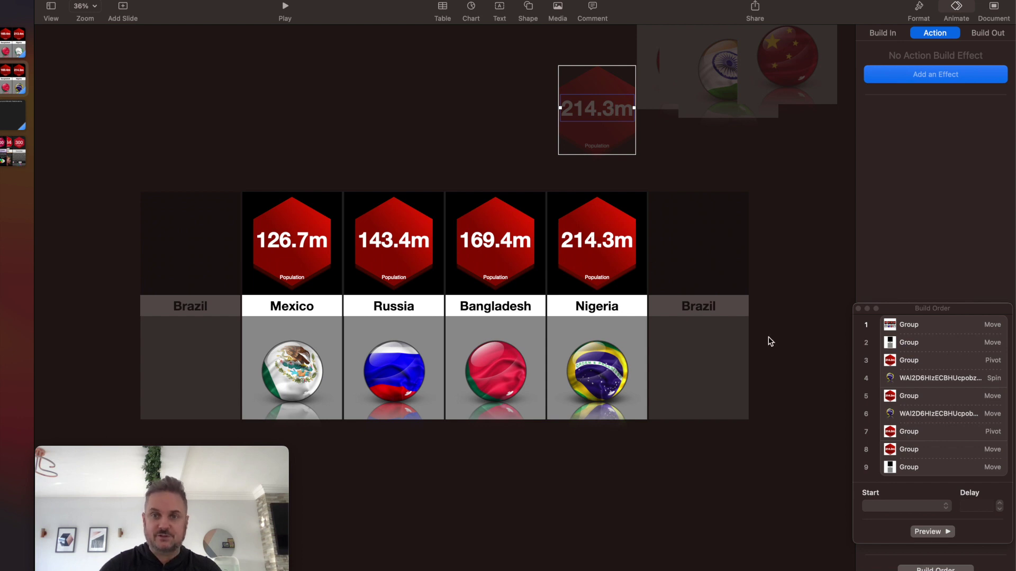
pyautogui.click(603, 382)
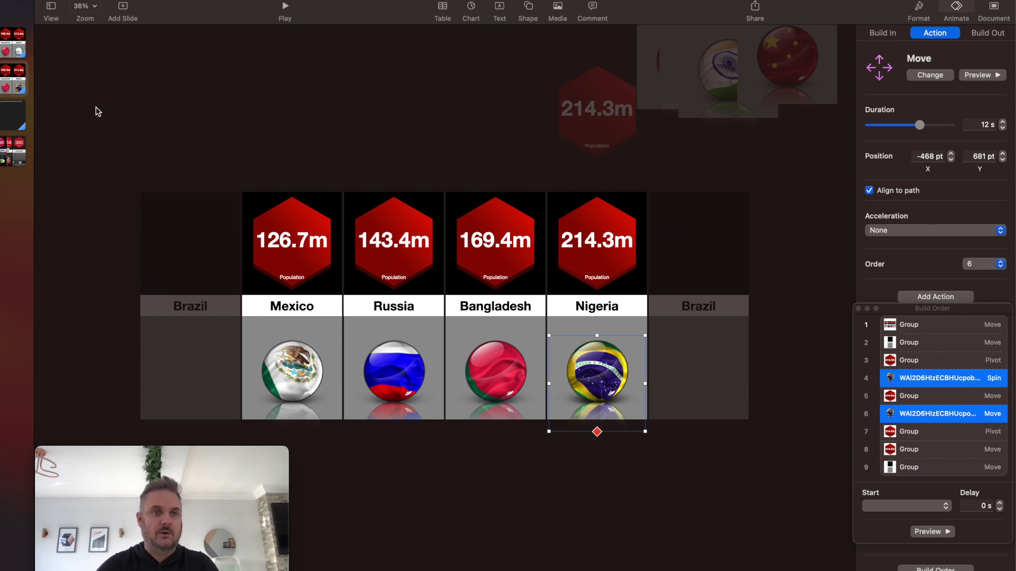
# Open the last slide with the example cards and move the Super Vision card over the Inner Forearm and Professional Guest cards.
pyautogui.click(19, 152)
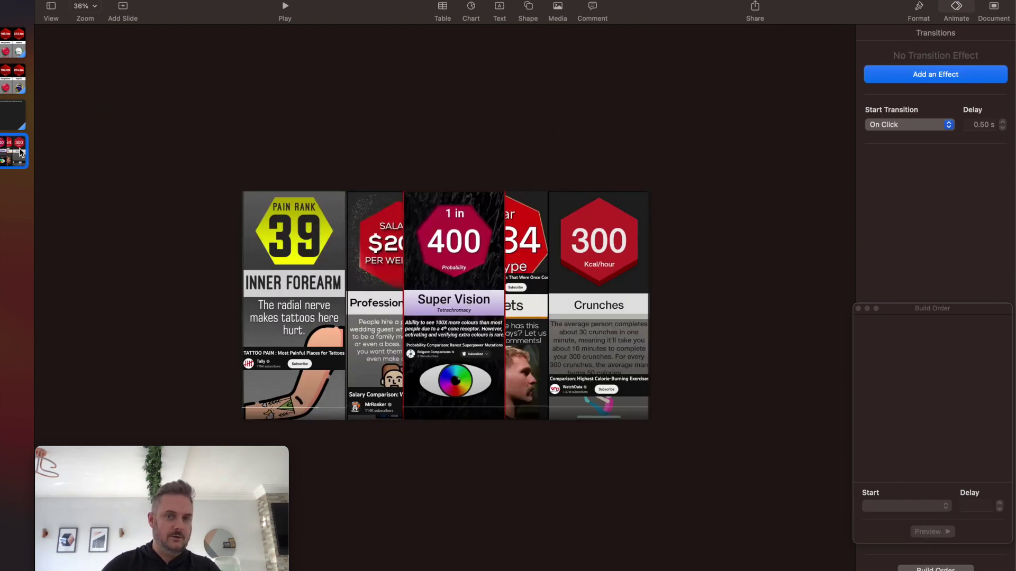
pyautogui.scroll(3, 457, 298)
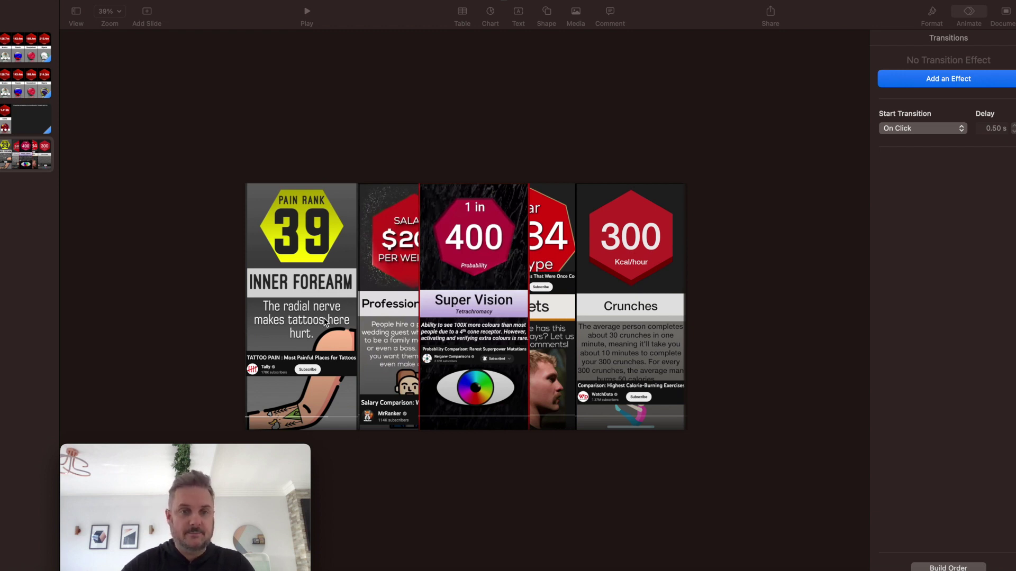
pyautogui.click(457, 352)
pyautogui.click(468, 336)
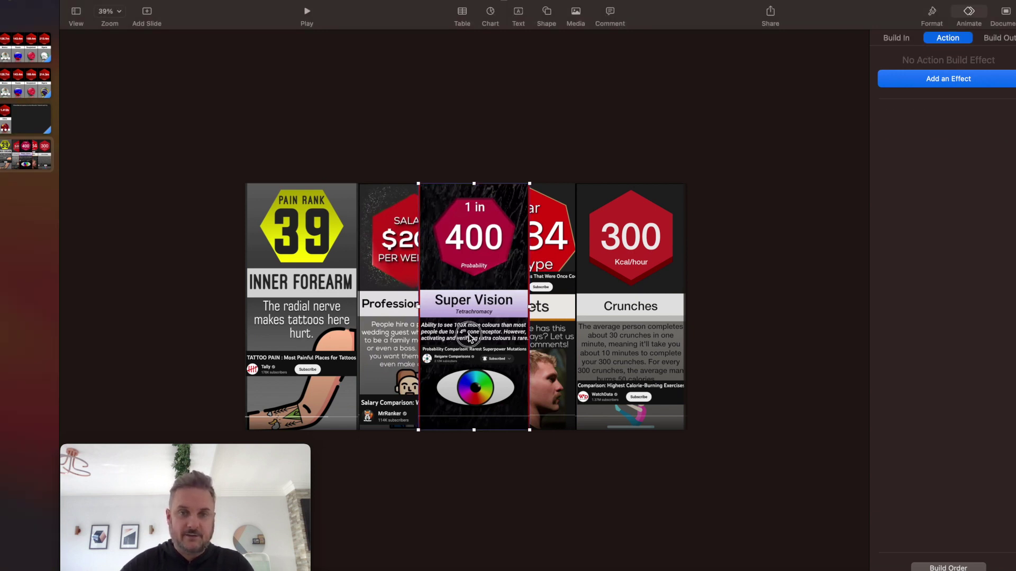
pyautogui.moveTo(469, 337); pyautogui.dragTo(370, 350)
# Shift the Super Vision card so it overlaps the Mullets and Crunches cards and uncovers the Professional Guest card.
pyautogui.click(514, 307)
pyautogui.click(624, 326)
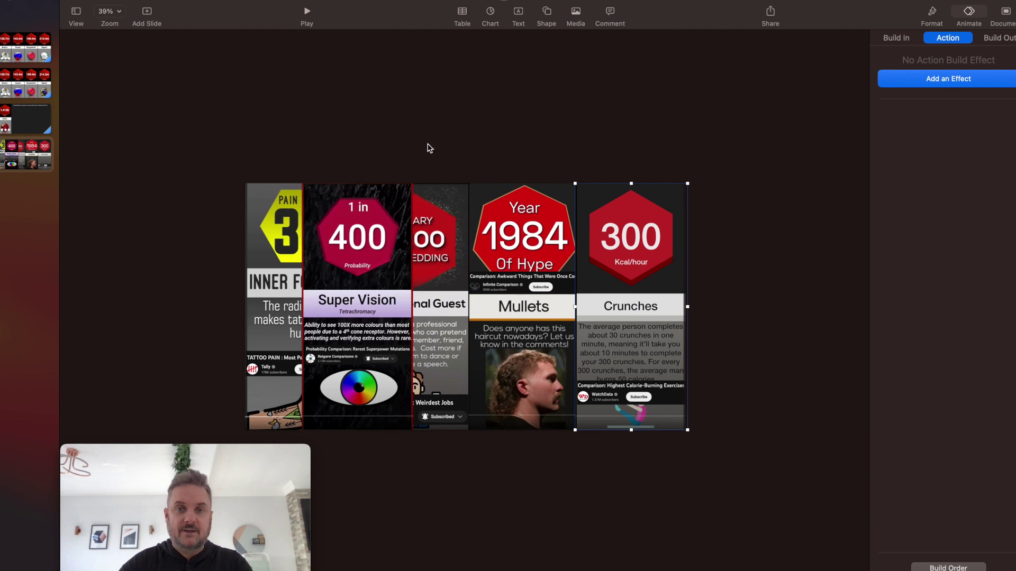
pyautogui.click(387, 333)
pyautogui.press('super+z')
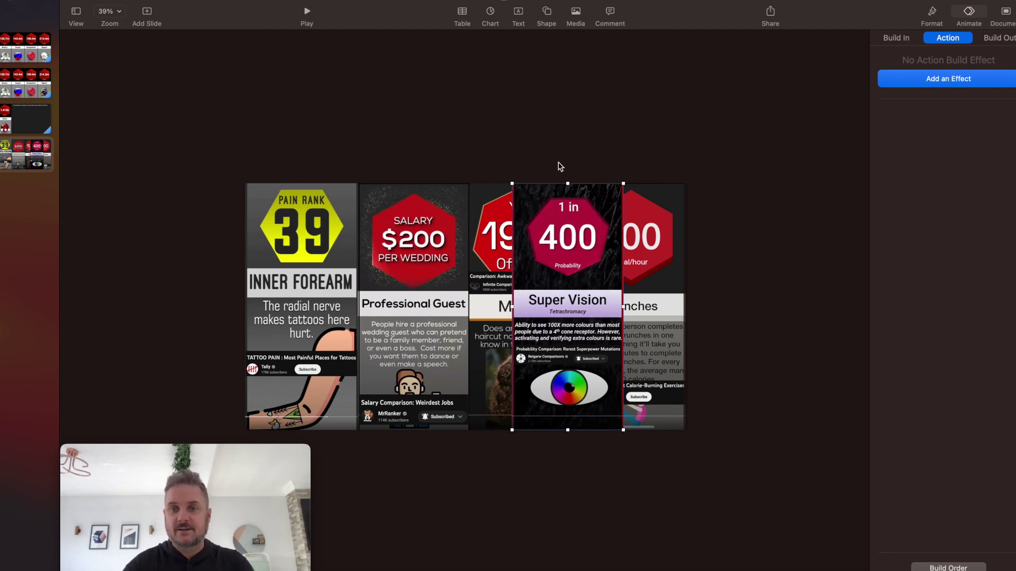
# Place the Professional Sleeper card over the Inner Forearm and Professional Guest cards and enlarge it to the slide's full height.
pyautogui.scroll(-5, 559, 167)
pyautogui.moveTo(762, 428); pyautogui.dragTo(454, 314)
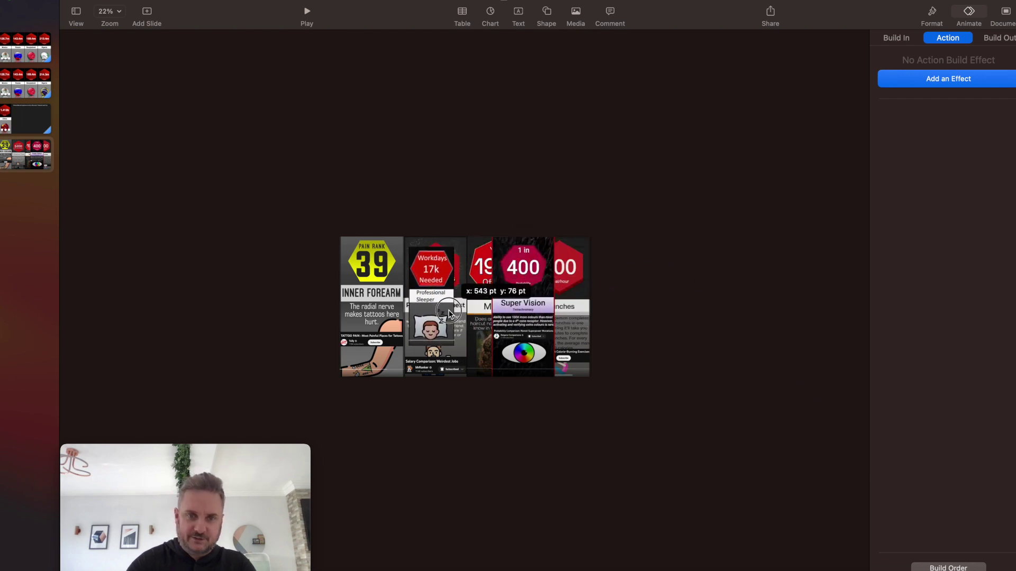
pyautogui.scroll(6, 453, 314)
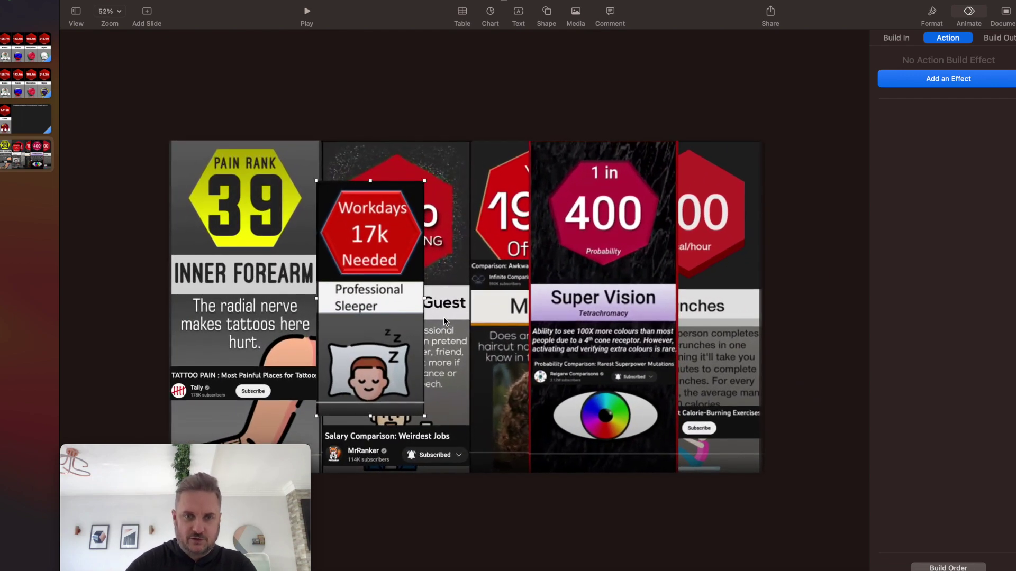
pyautogui.scroll(-2, 444, 321)
pyautogui.moveTo(390, 314); pyautogui.dragTo(372, 360)
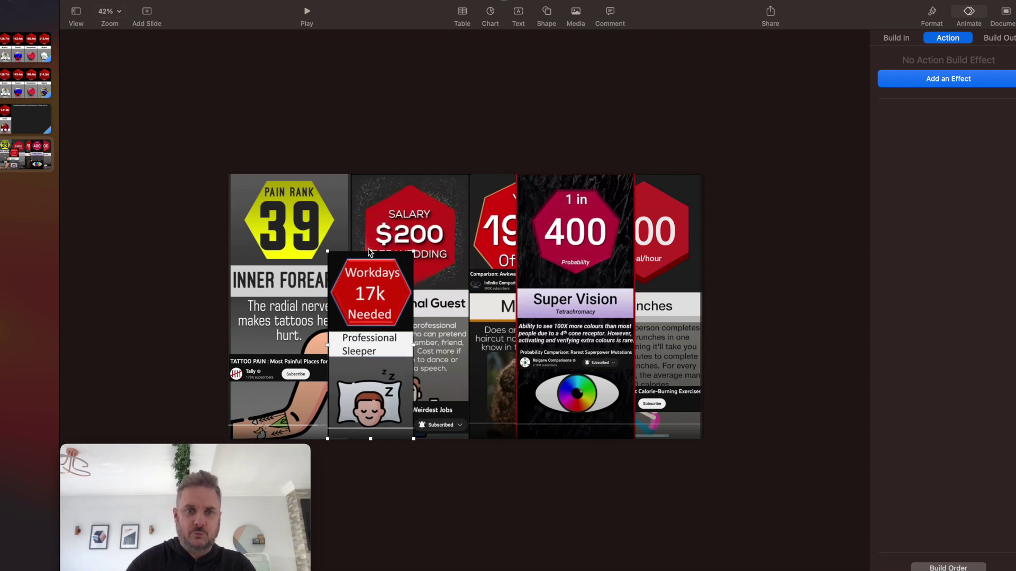
pyautogui.moveTo(370, 252); pyautogui.dragTo(375, 176)
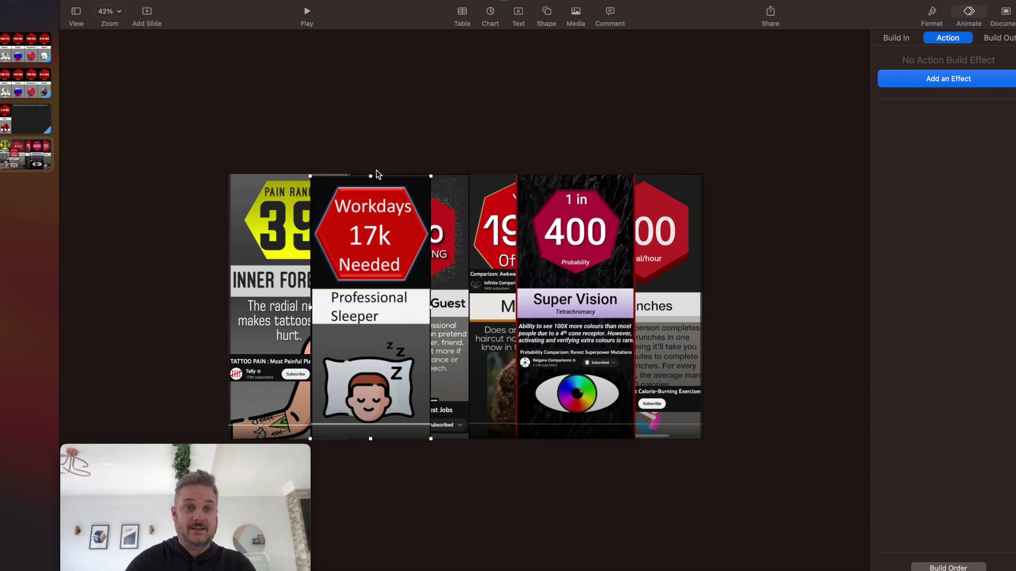